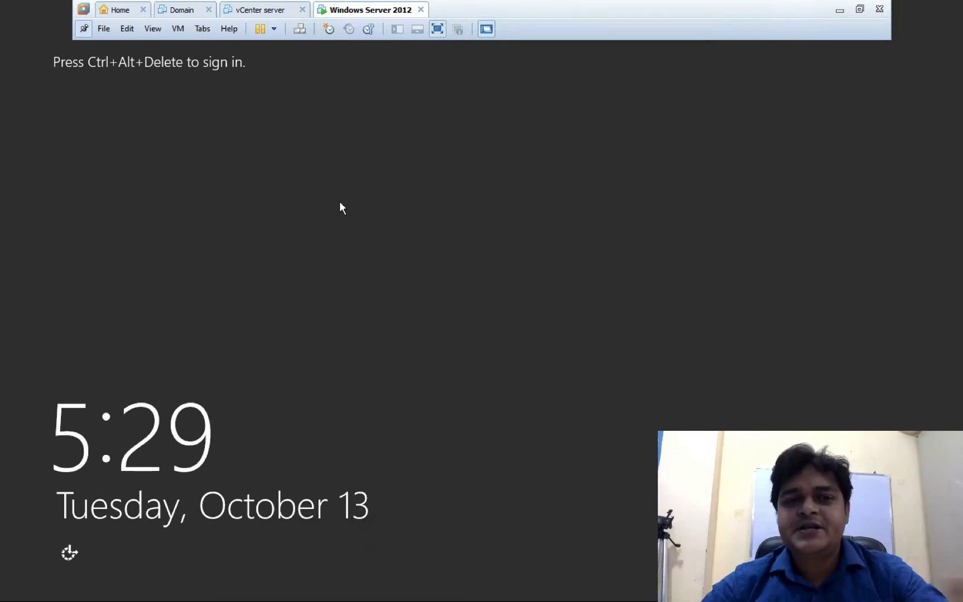
# - Sign in to the server as Administrator, re-entering the password after the first attempt fails
pyautogui.click(301, 28)
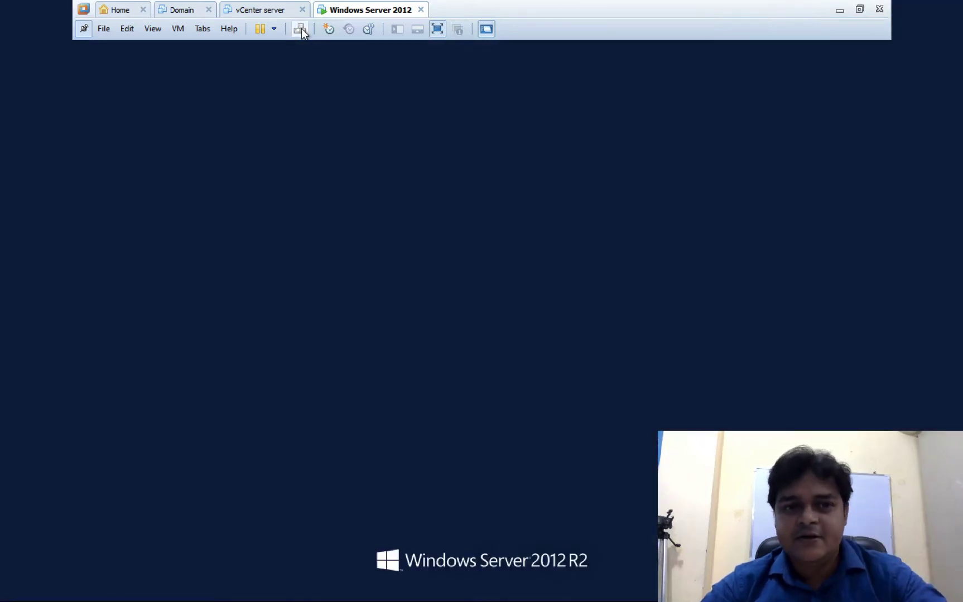
pyautogui.write('•••••••')
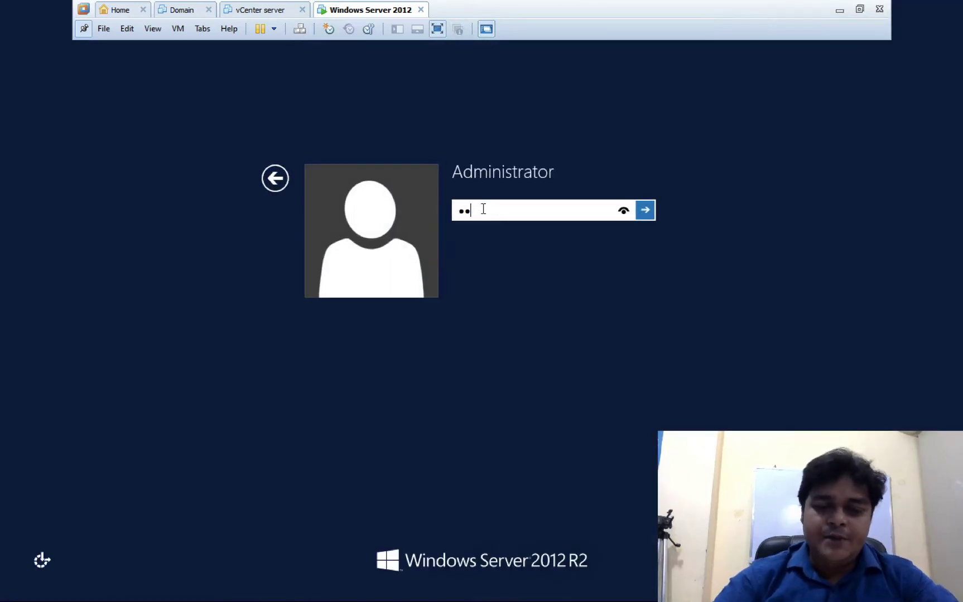
pyautogui.write('•••')
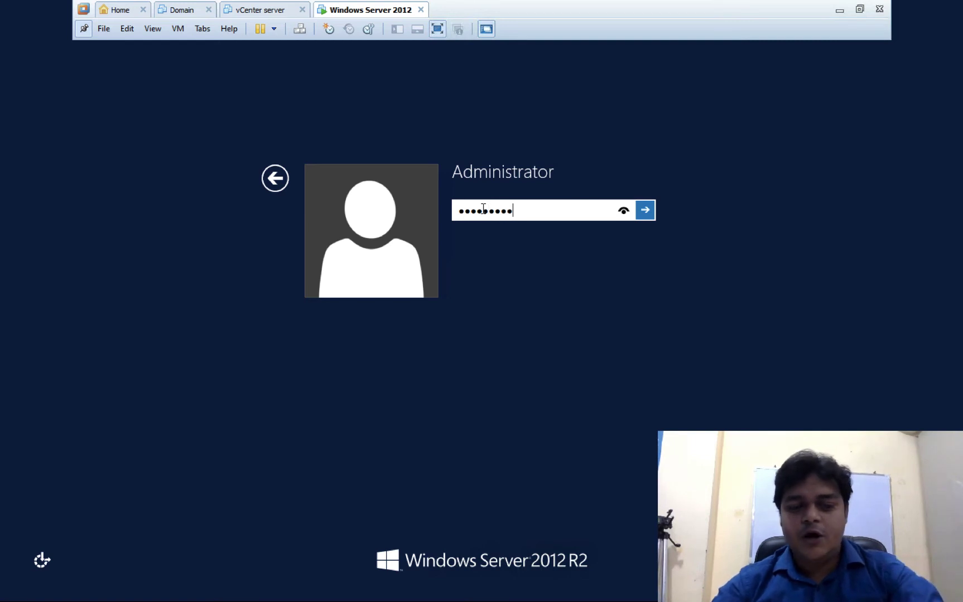
pyautogui.press('Return')
pyautogui.press('Return')
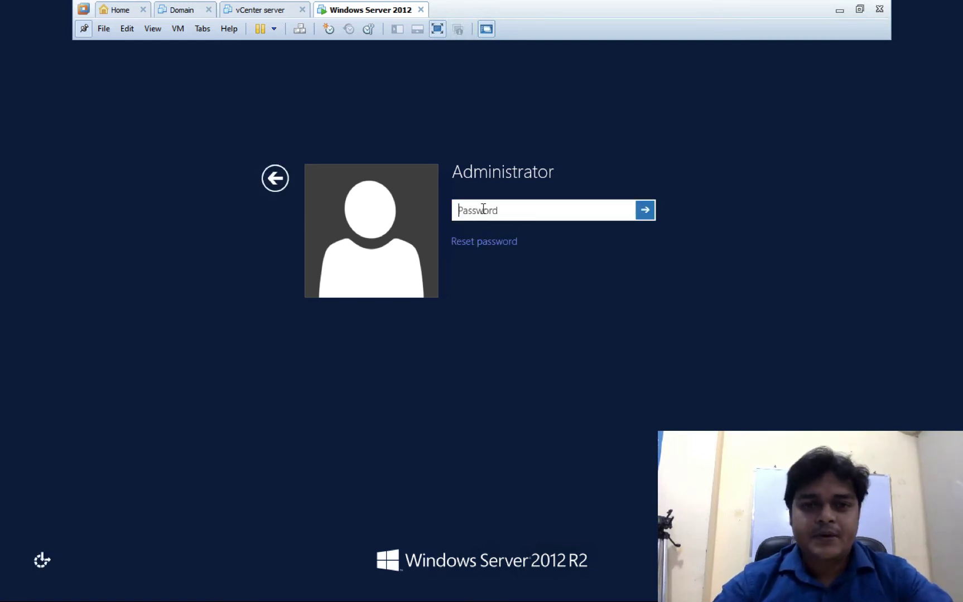
pyautogui.write('••••••••')
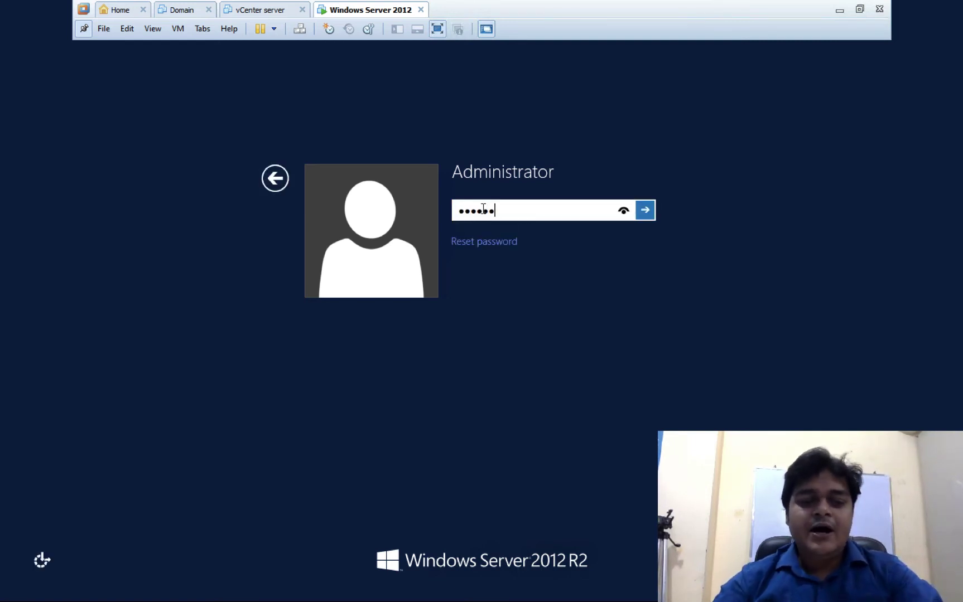
pyautogui.press('Return')
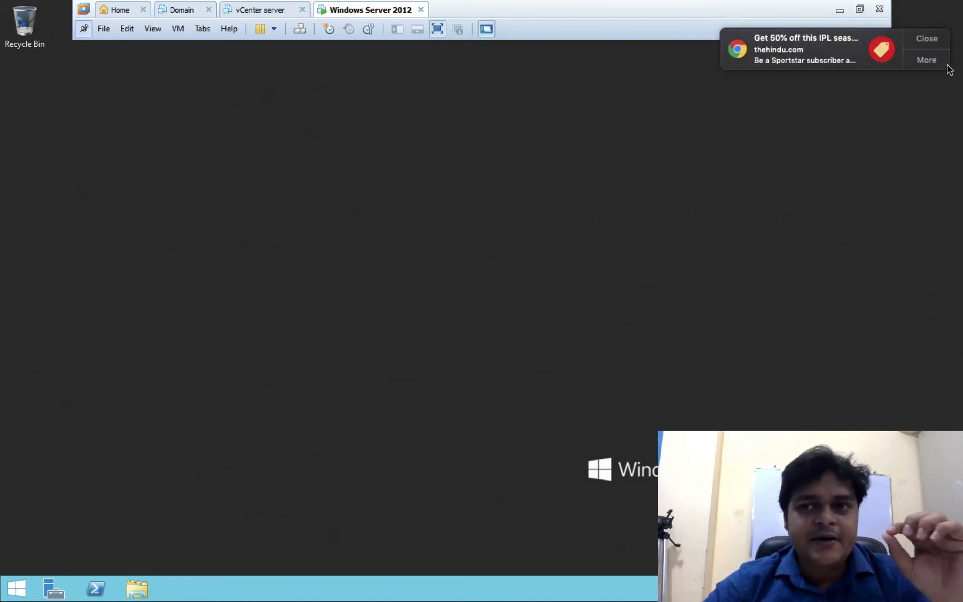
# - Open the Ethernet0 adapter properties through Network Connections (ncpa.cpl)
pyautogui.click(936, 45)
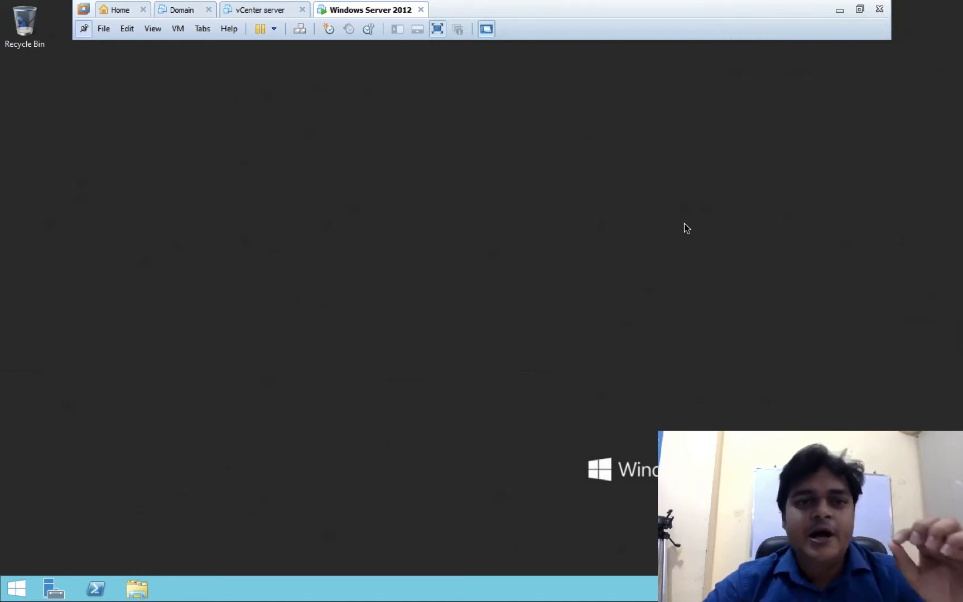
pyautogui.press('super+r')
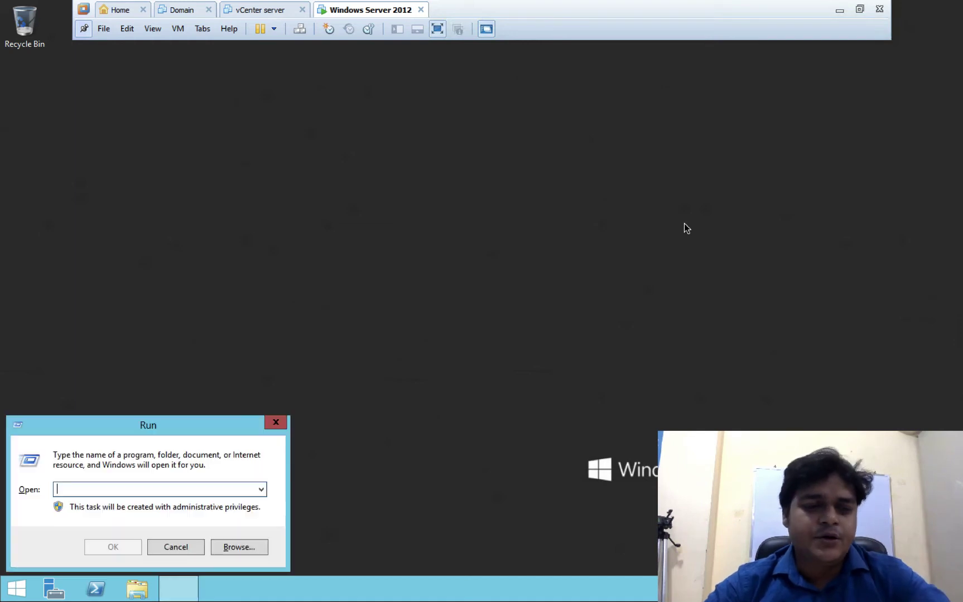
pyautogui.write('c')
pyautogui.press('BackSpace')
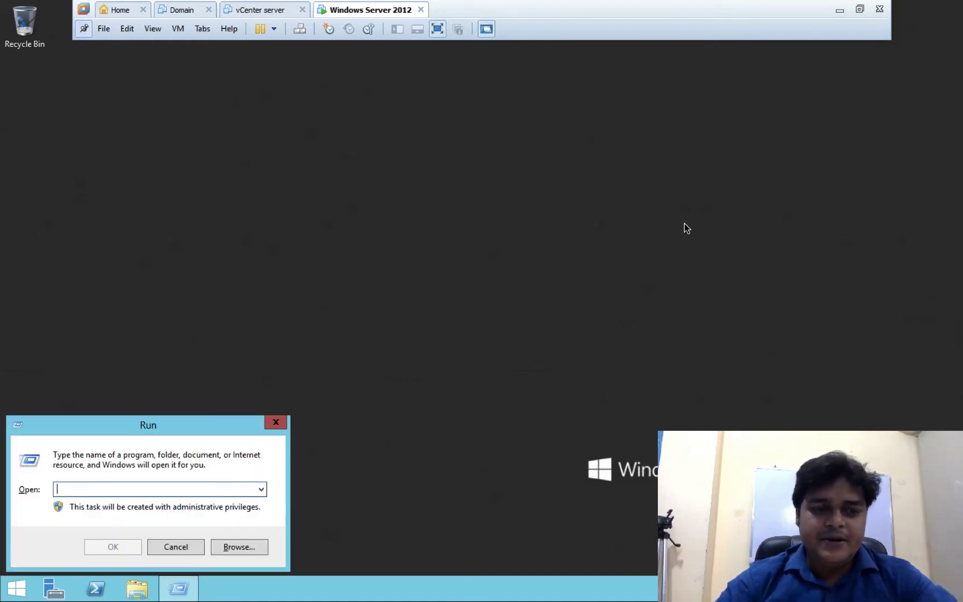
pyautogui.write('ncpa')
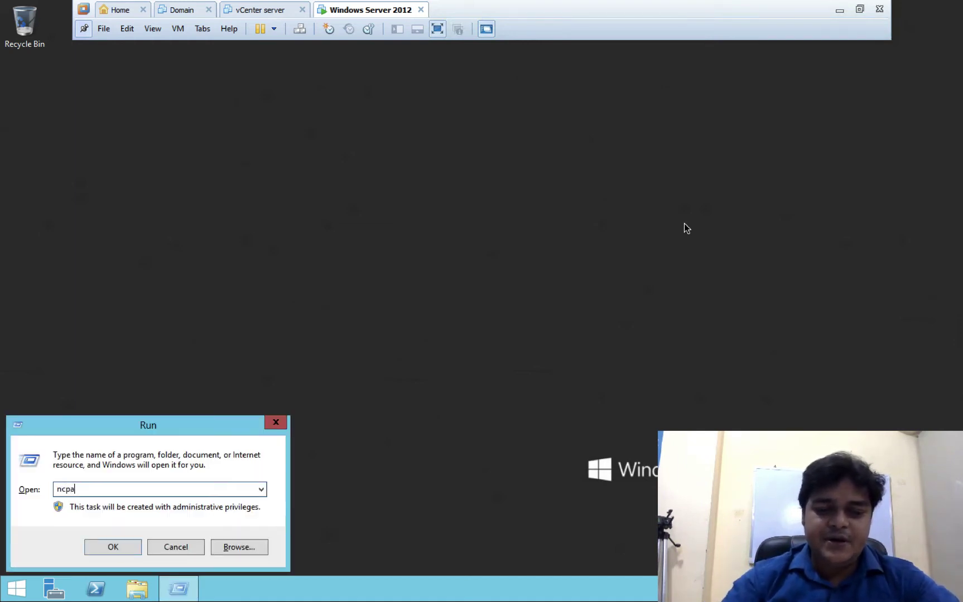
pyautogui.write('.cpl')
pyautogui.press('Return')
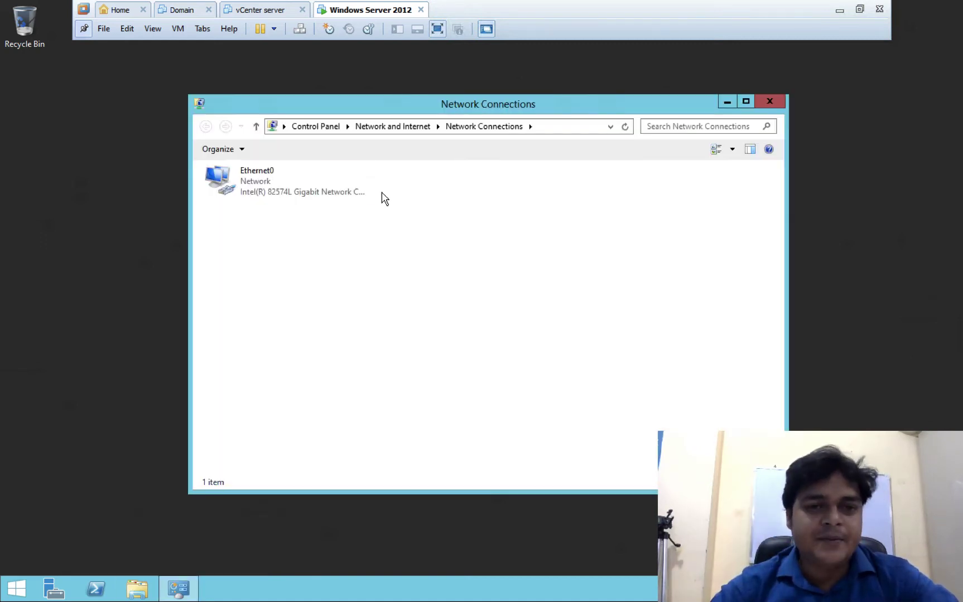
pyautogui.rightClick(252, 177)
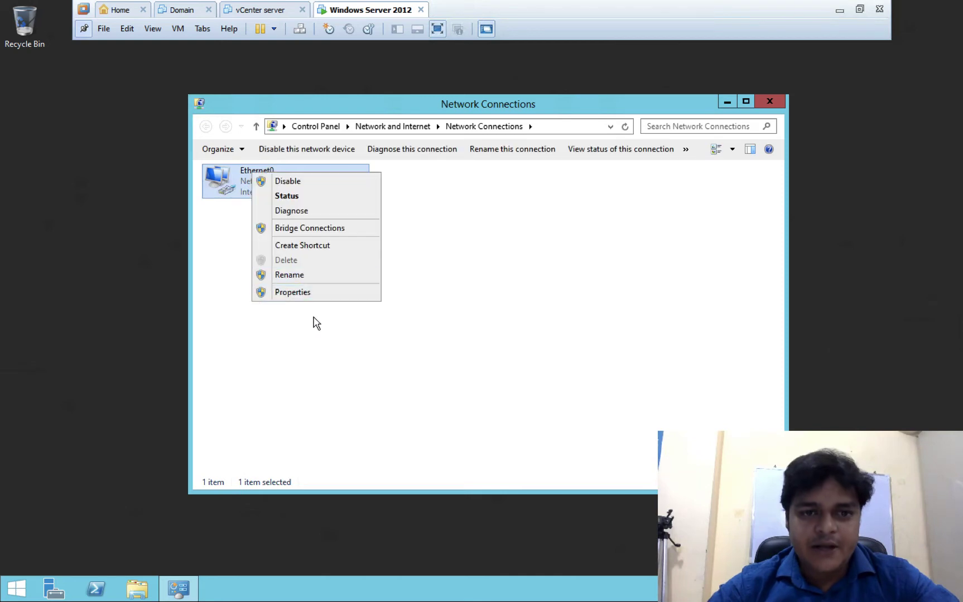
pyautogui.click(312, 294)
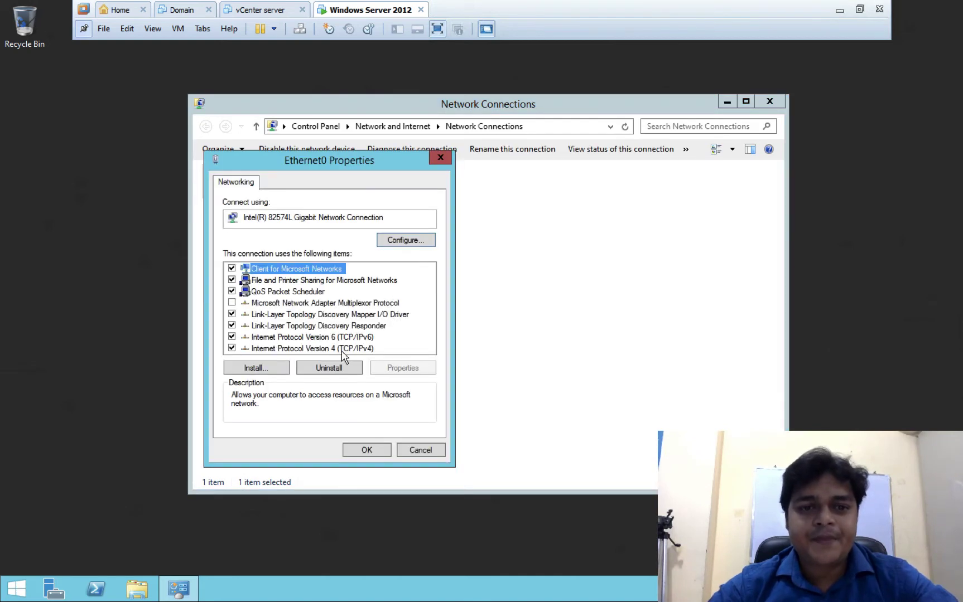
# - Set static IPv4 192.168.0.90, gateway 192.168.0.1, DNS 192.168.0.90 and 8.8.8.8, and save
pyautogui.doubleClick(341, 350)
pyautogui.click(302, 308)
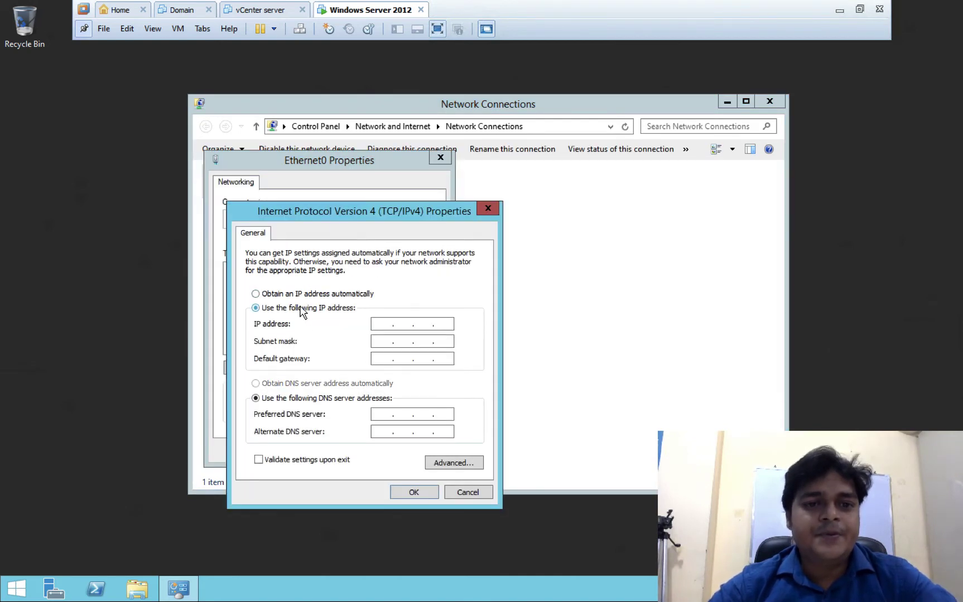
pyautogui.click(378, 323)
pyautogui.write('19')
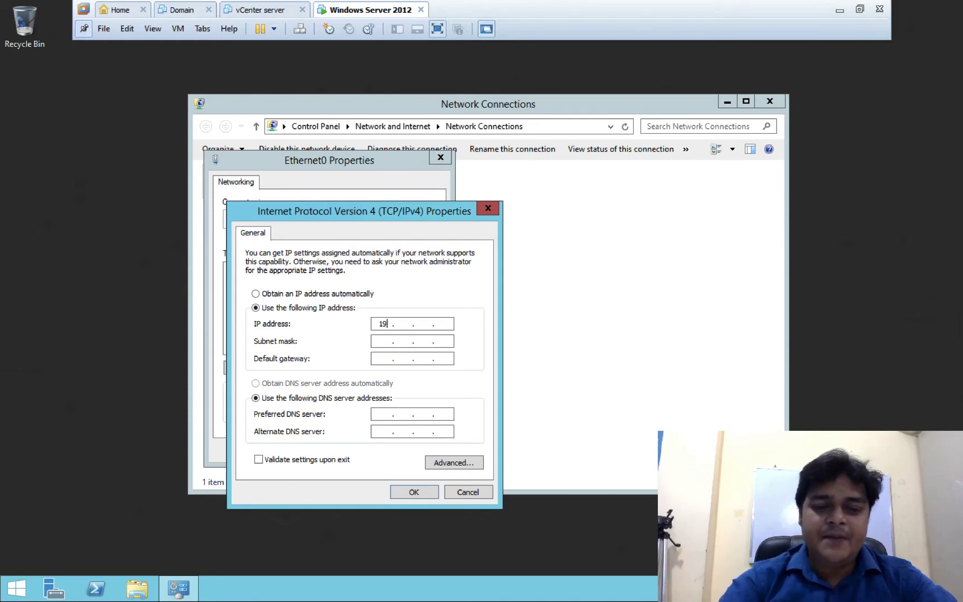
pyautogui.write('2 . ')
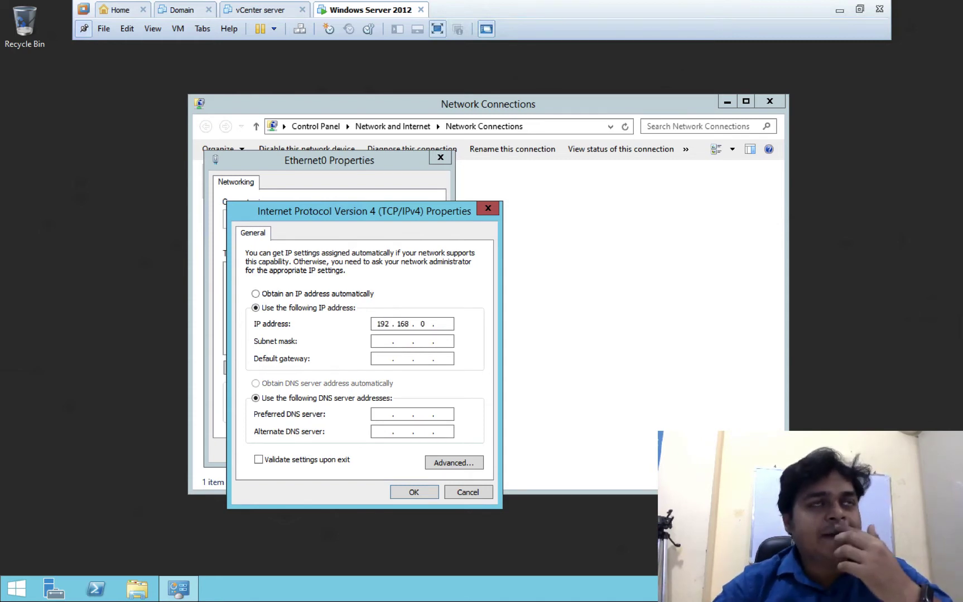
pyautogui.write('168 . 0 . 90')
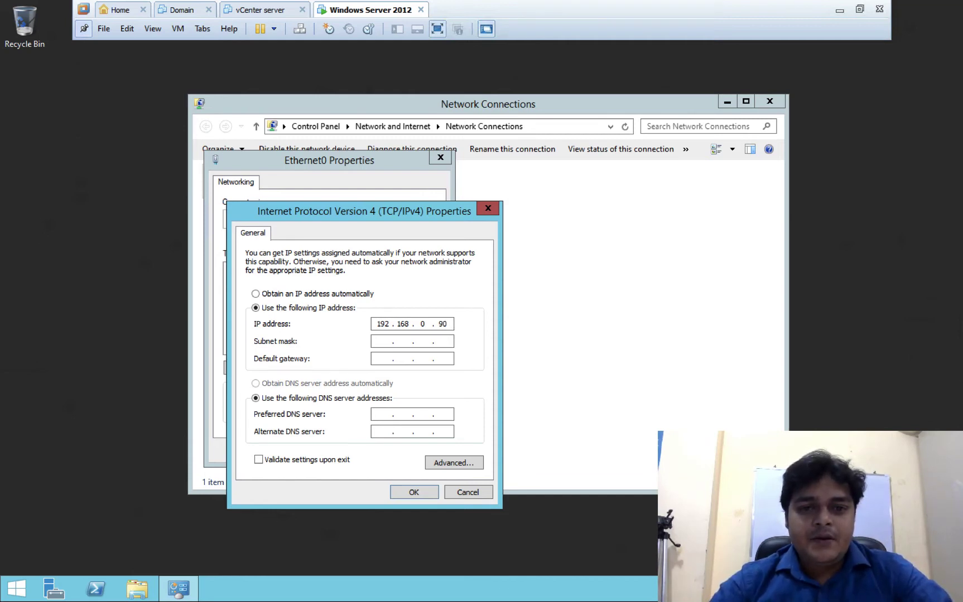
pyautogui.press('Tab')
pyautogui.press('Tab')
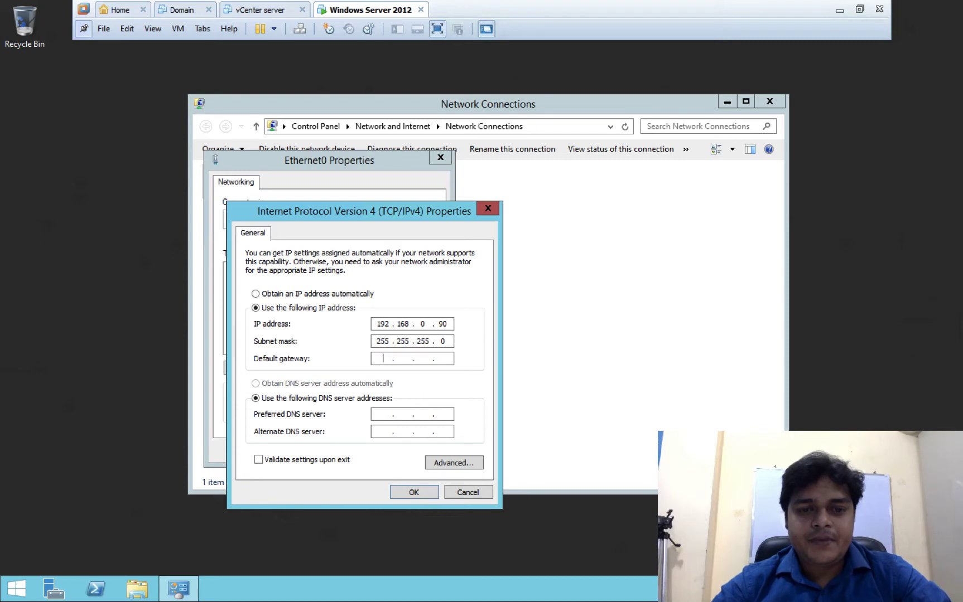
pyautogui.write('192 . 168 . 0 . 1')
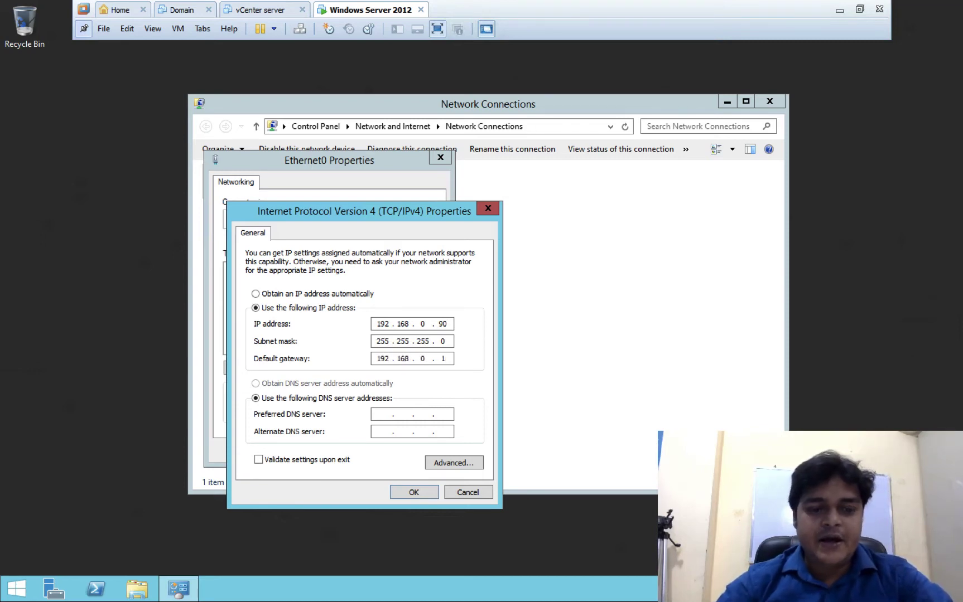
pyautogui.press('Tab')
pyautogui.press('Tab')
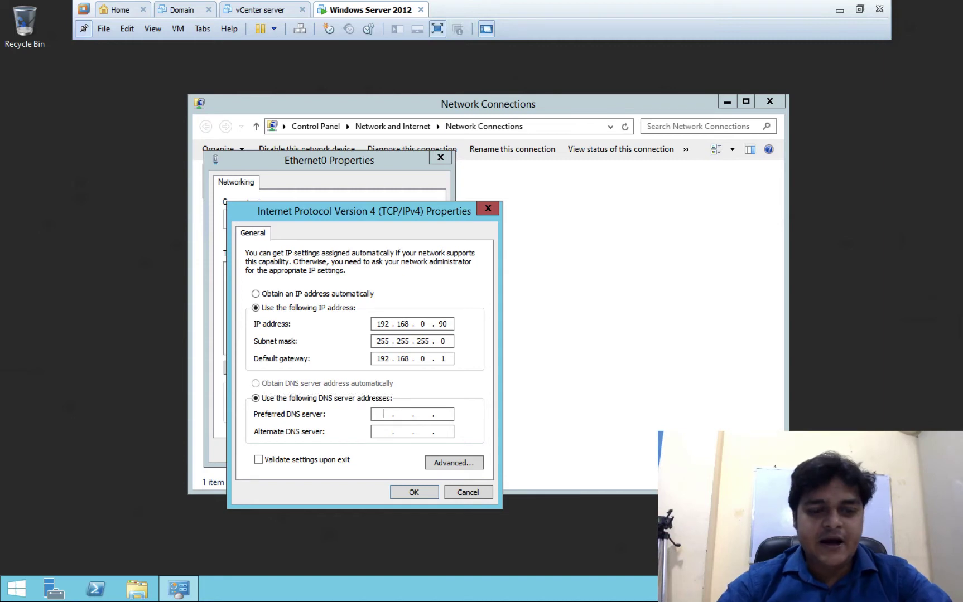
pyautogui.write('192.168.')
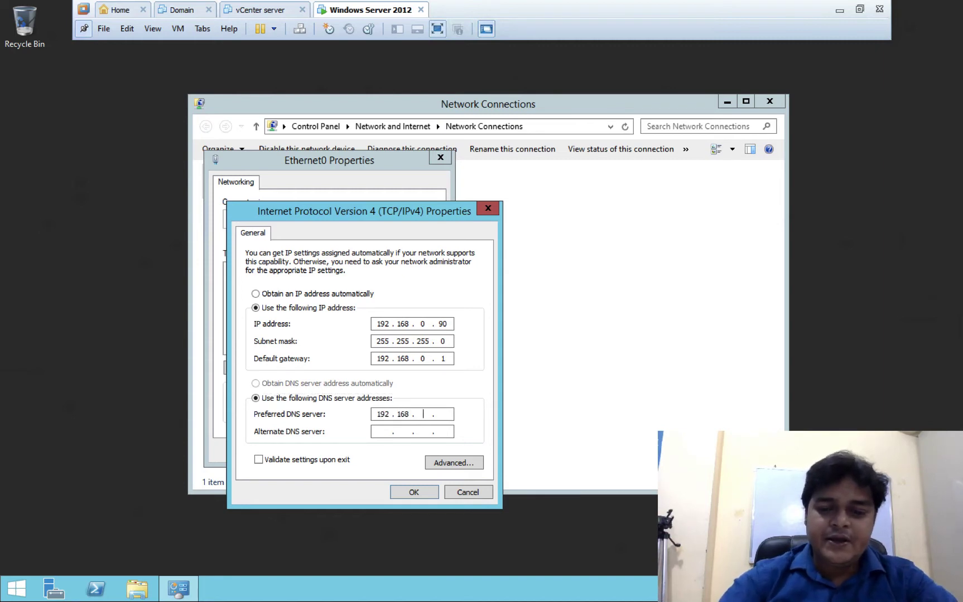
pyautogui.write('0.9')
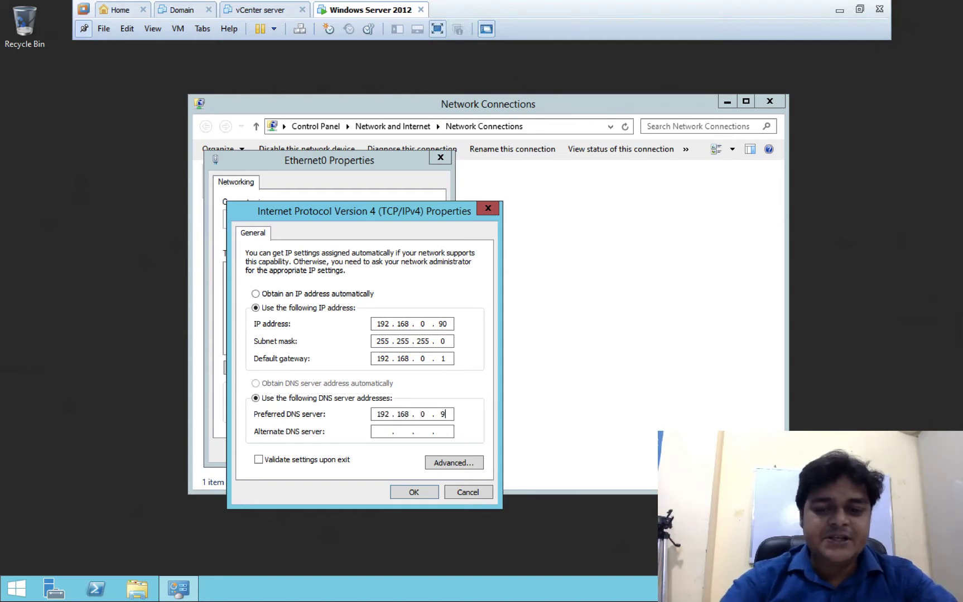
pyautogui.write('0')
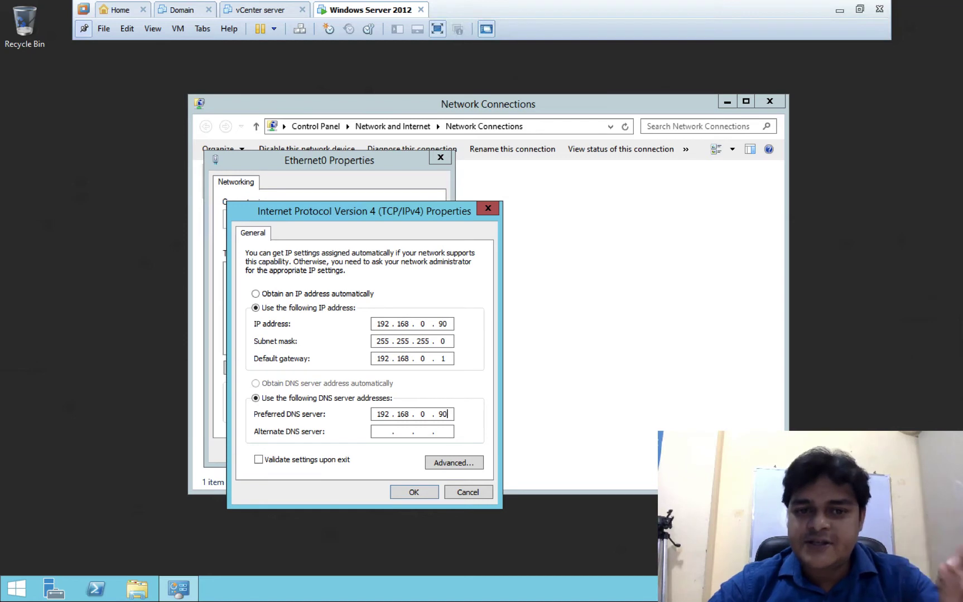
pyautogui.click(381, 433)
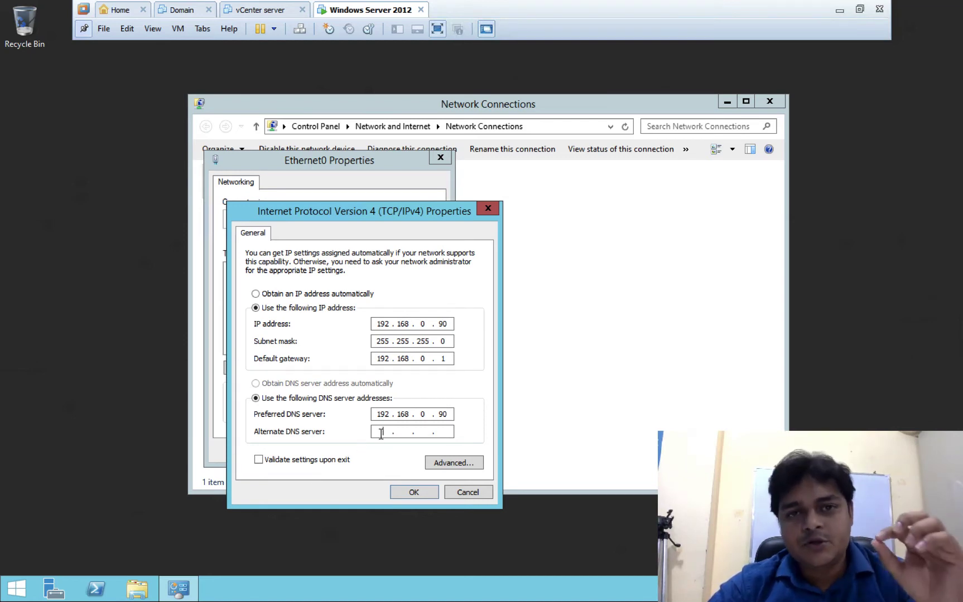
pyautogui.write('8 . 8 . 8 . 8')
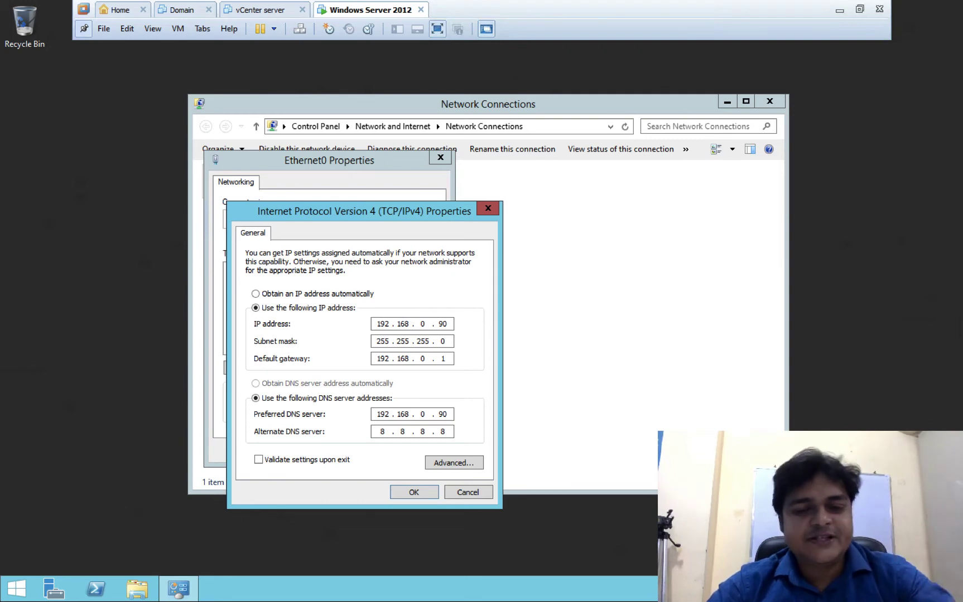
pyautogui.click(411, 492)
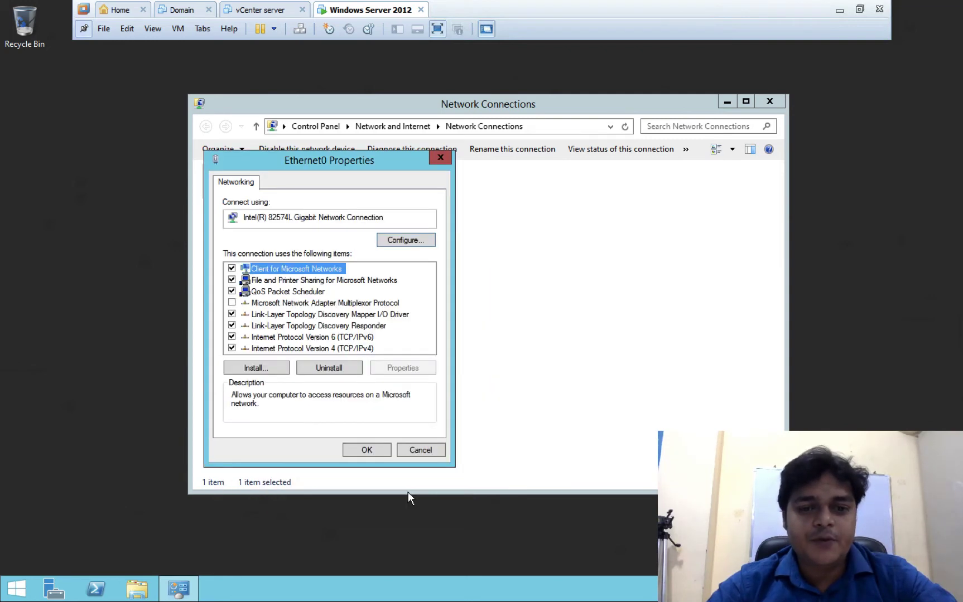
pyautogui.click(379, 455)
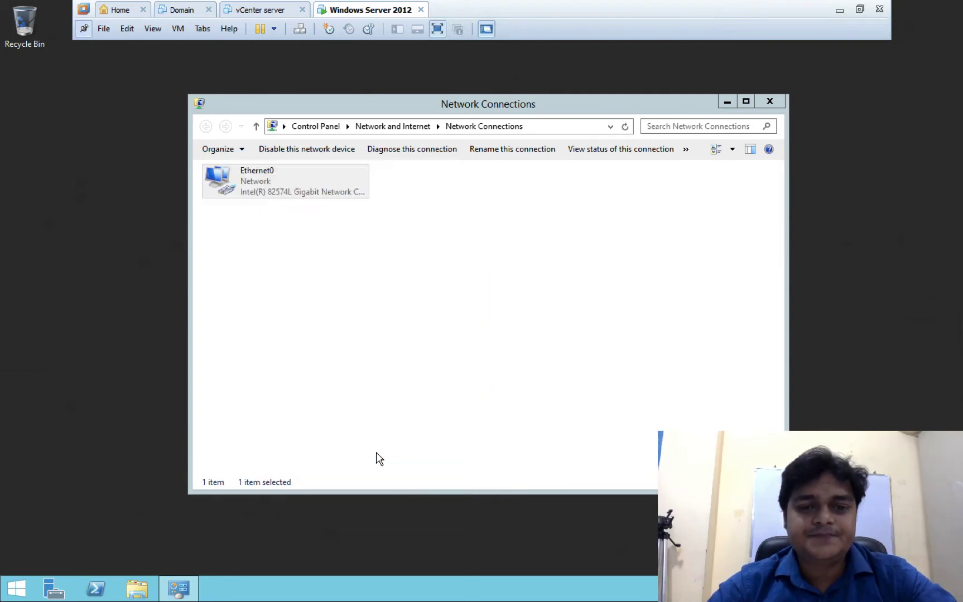
# - Close the Network Connections window and refresh the desktop
pyautogui.click(768, 101)
pyautogui.rightClick(580, 255)
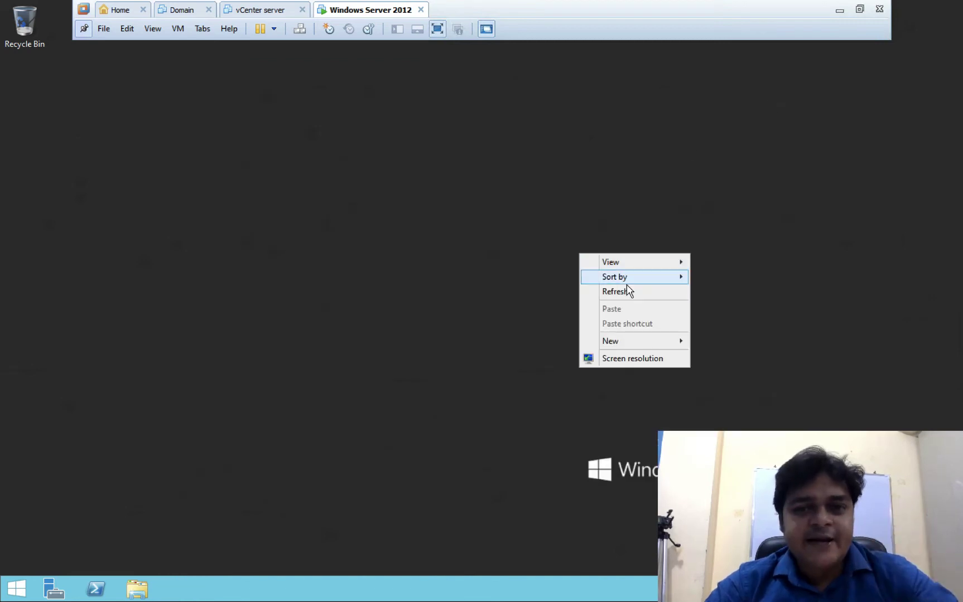
pyautogui.click(623, 290)
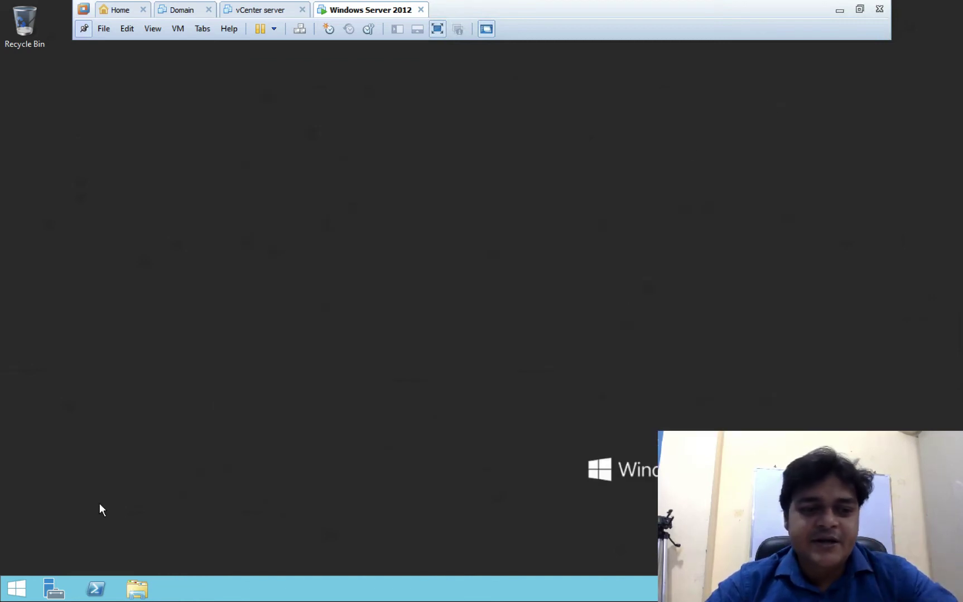
# - Open Server Manager and switch the virtual machine to Exclusive Mode
pyautogui.click(70, 584)
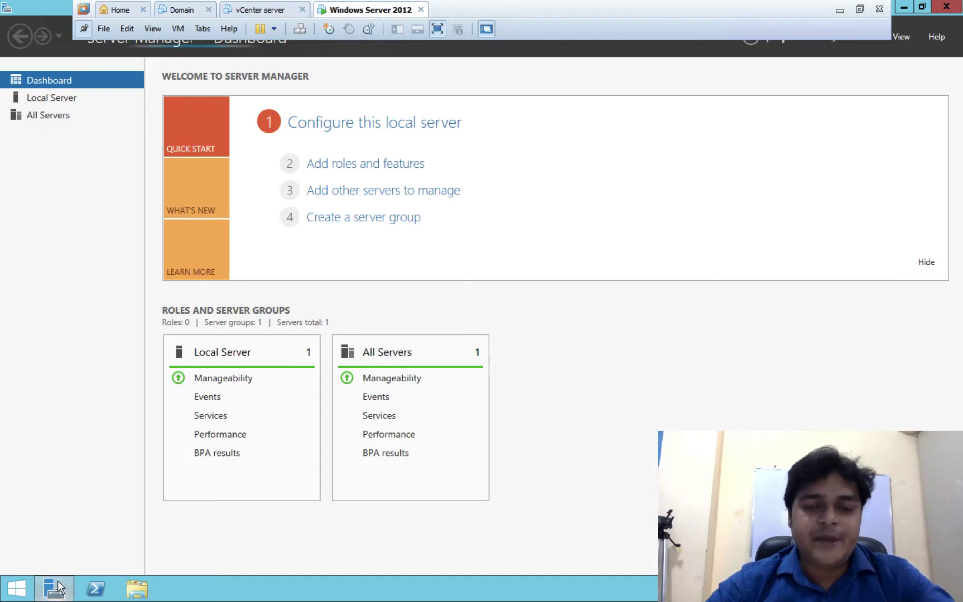
pyautogui.moveTo(59, 587)
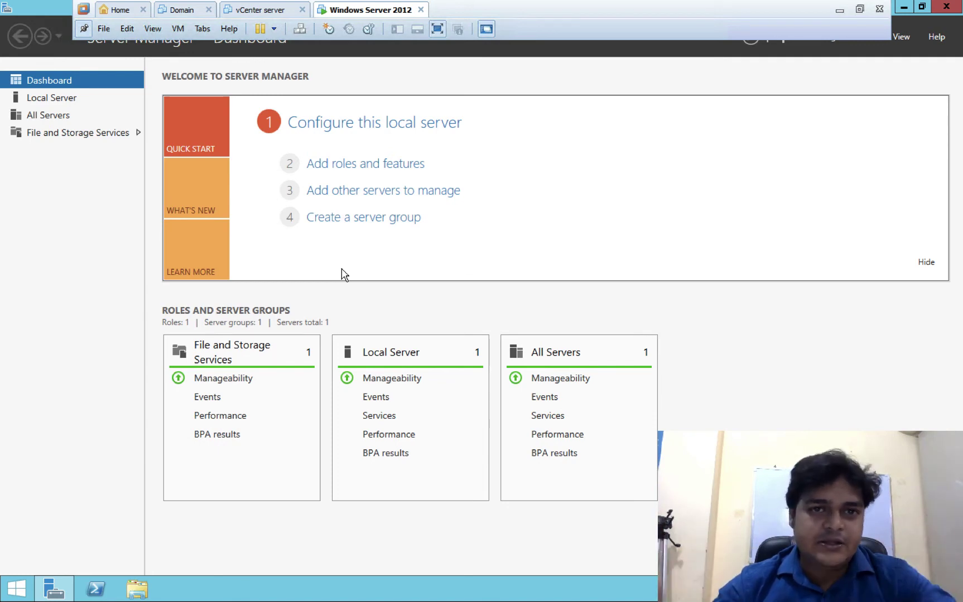
pyautogui.click(183, 28)
pyautogui.moveTo(157, 27)
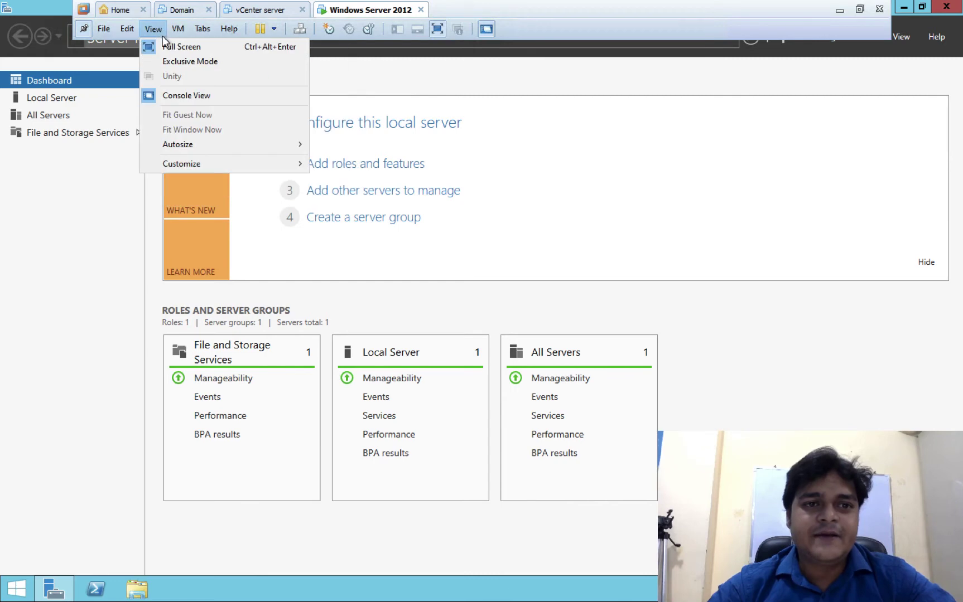
pyautogui.click(182, 60)
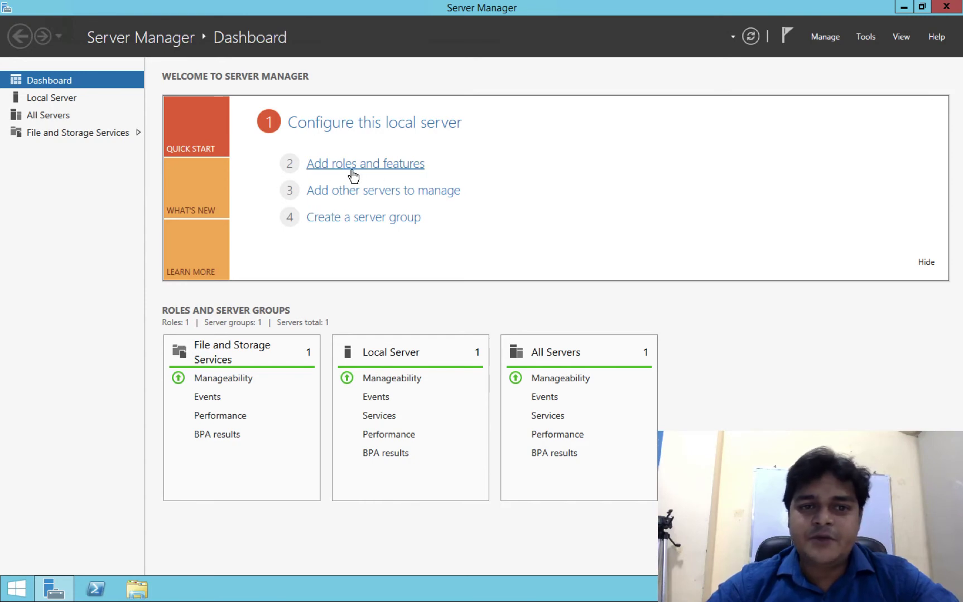
# - Start the Add Roles and Features wizard as a role-based installation on this server
pyautogui.click(865, 35)
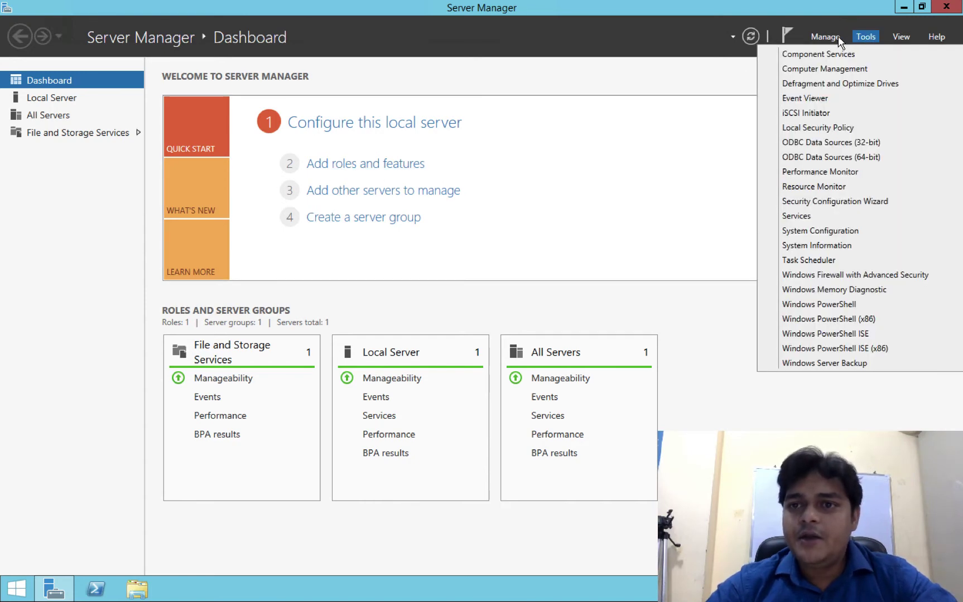
pyautogui.click(838, 35)
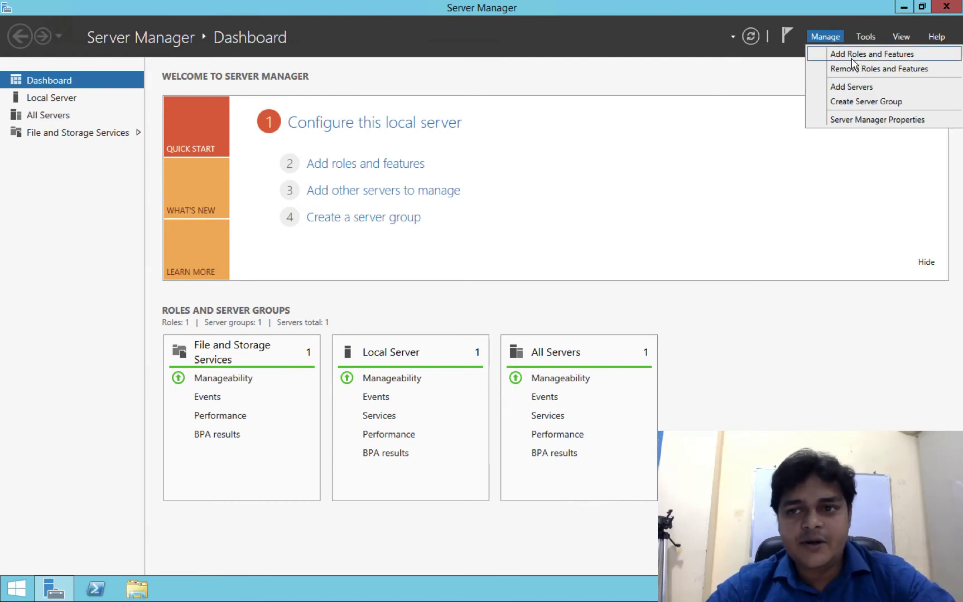
pyautogui.click(851, 57)
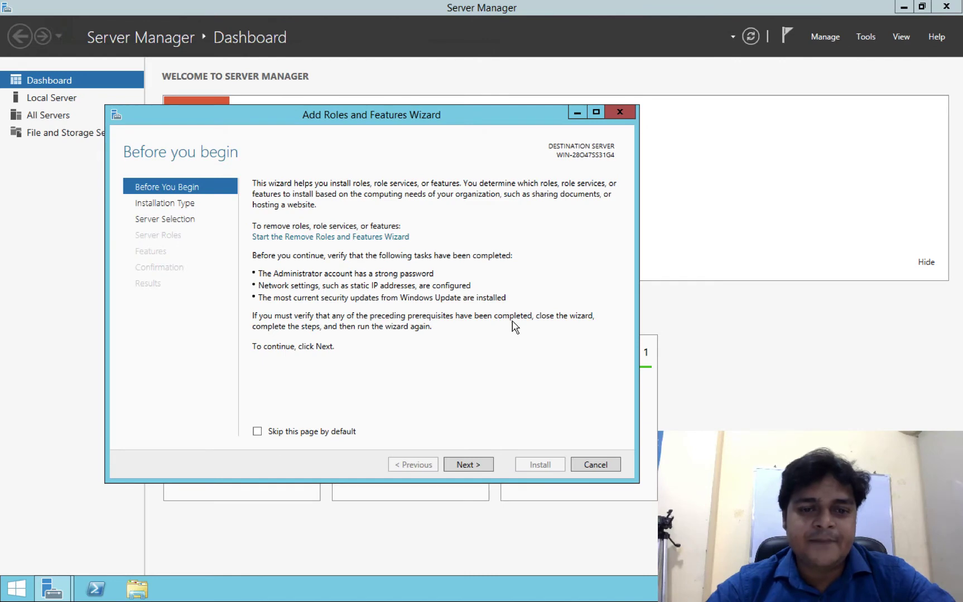
pyautogui.click(470, 465)
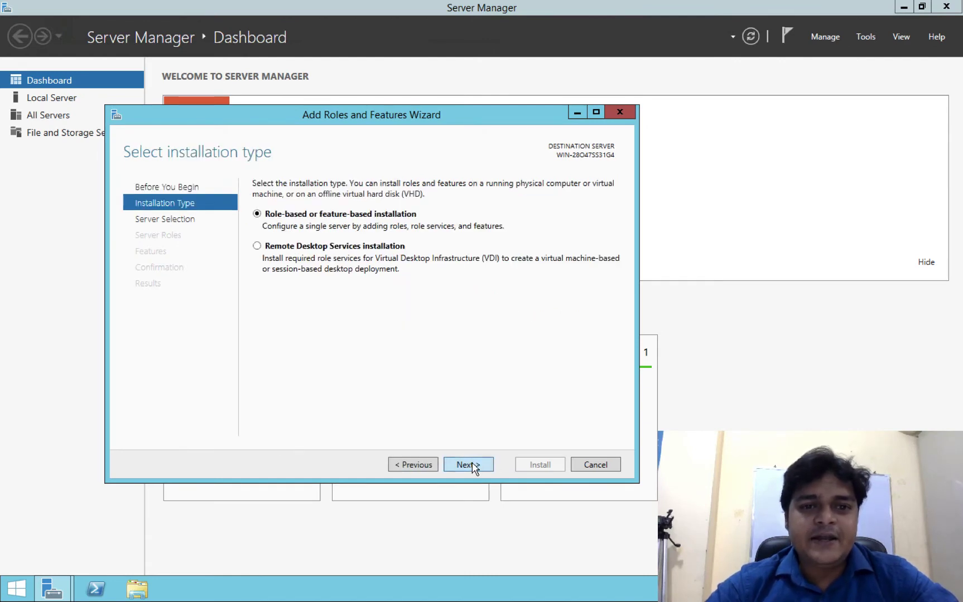
pyautogui.click(470, 464)
pyautogui.click(470, 465)
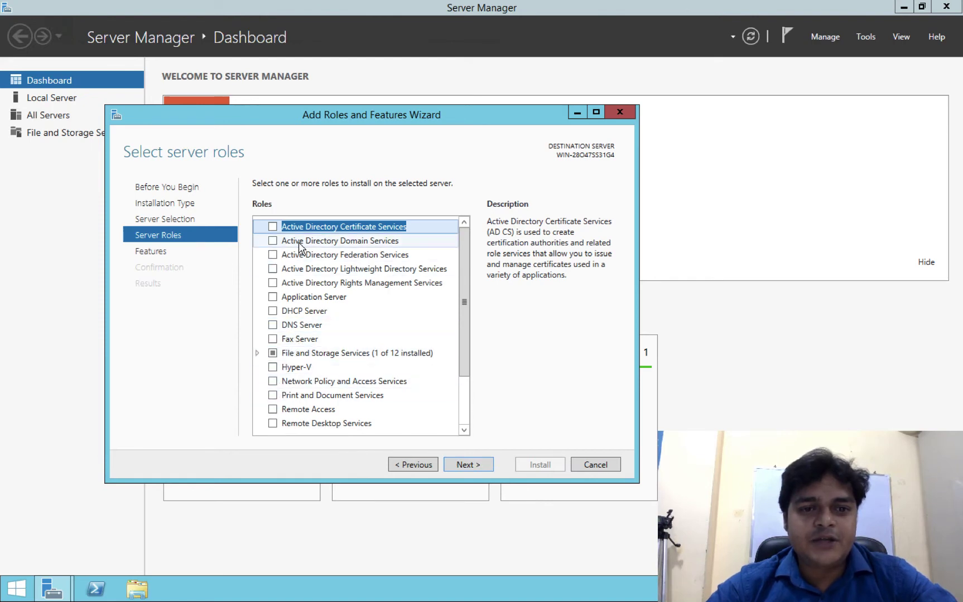
# - Select Active Directory Domain Services with its management features and install it
pyautogui.click(272, 241)
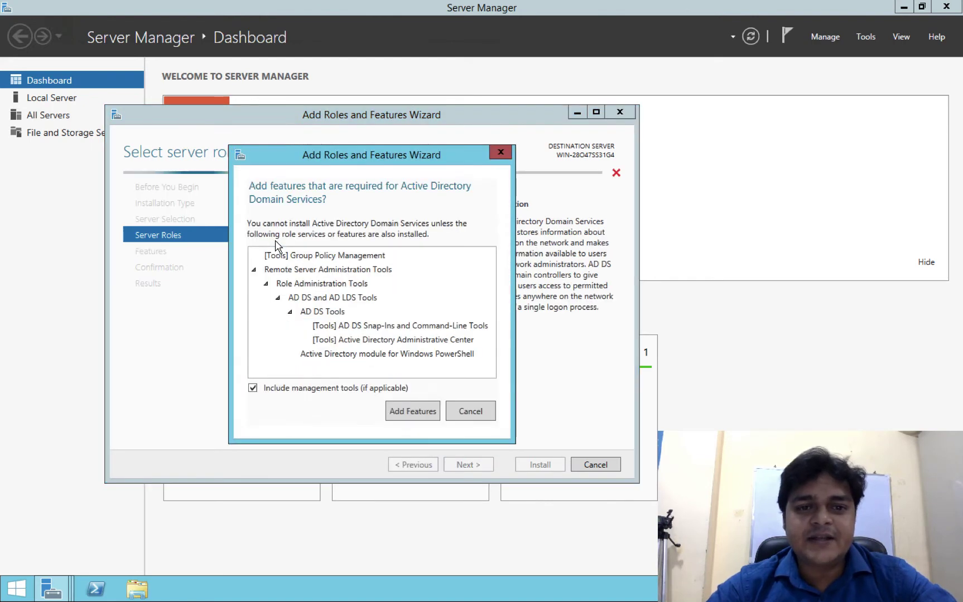
pyautogui.click(422, 420)
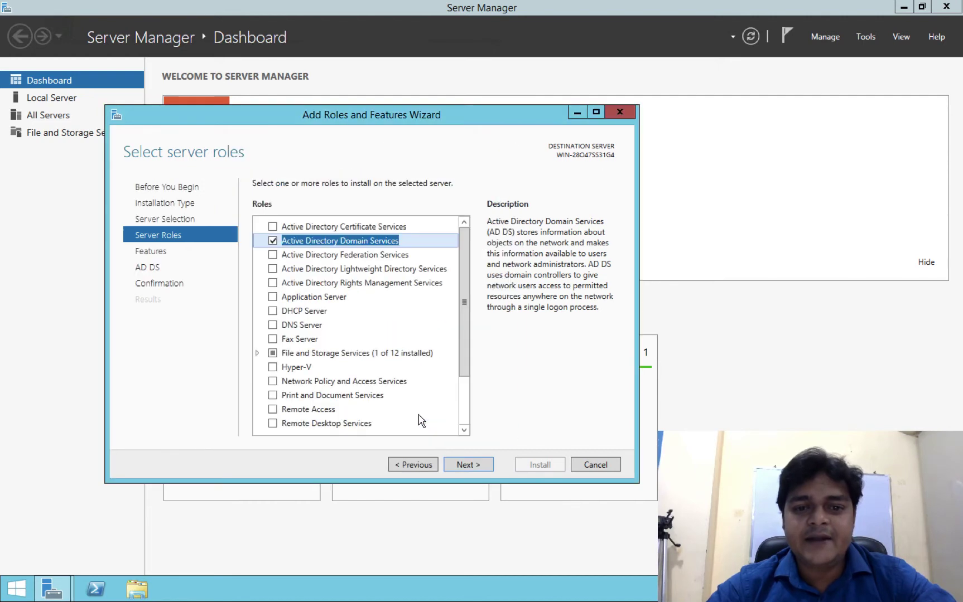
pyautogui.click(466, 465)
pyautogui.click(466, 465)
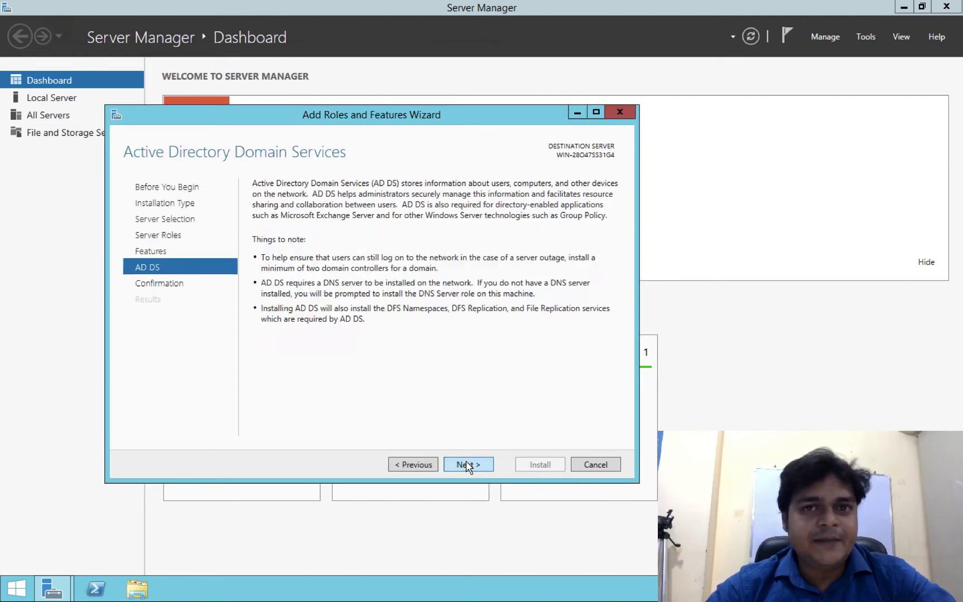
pyautogui.click(470, 468)
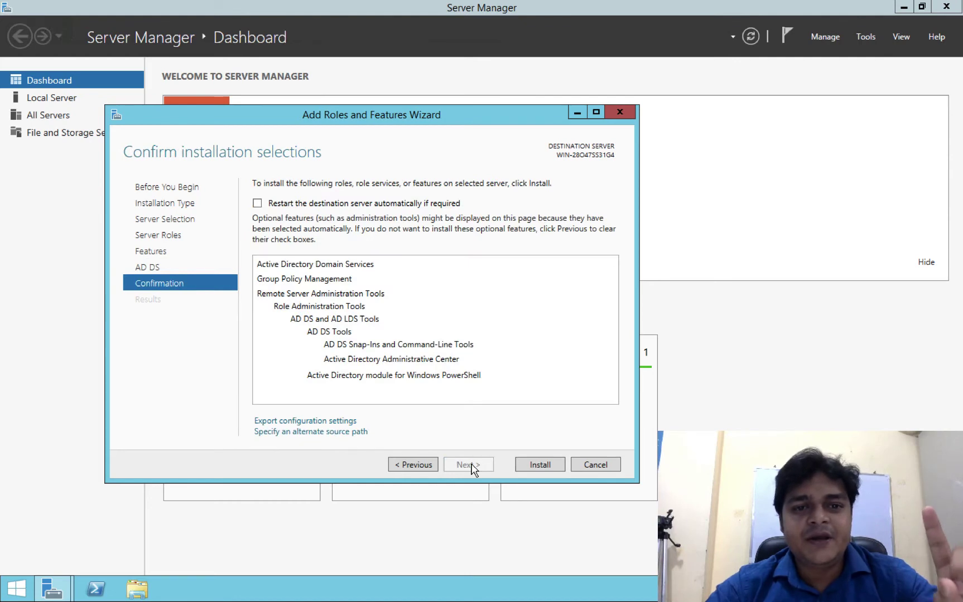
pyautogui.click(553, 468)
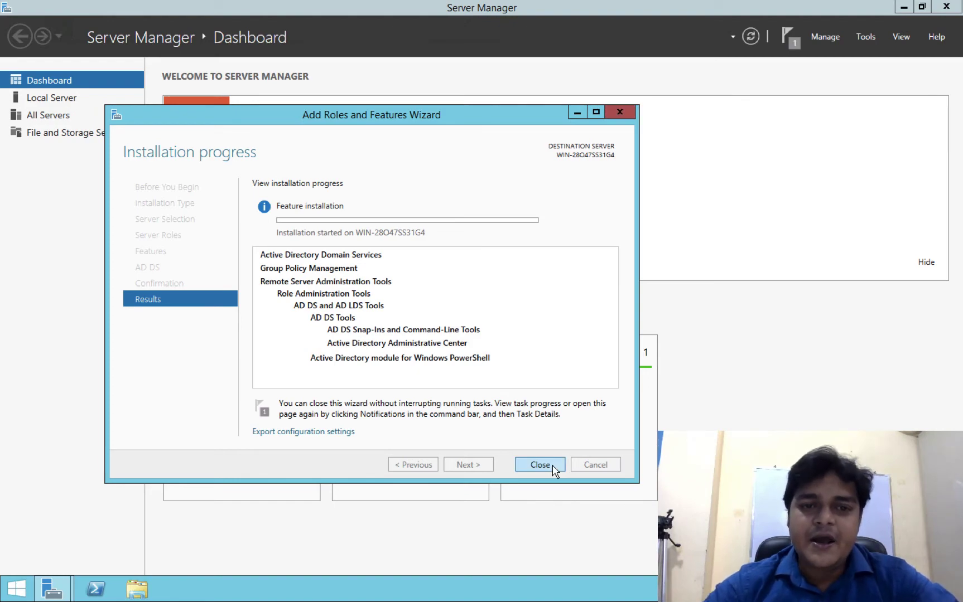
pyautogui.hotkey('ctrl', 'Right')
pyautogui.hotkey('ctrl', 'Right')
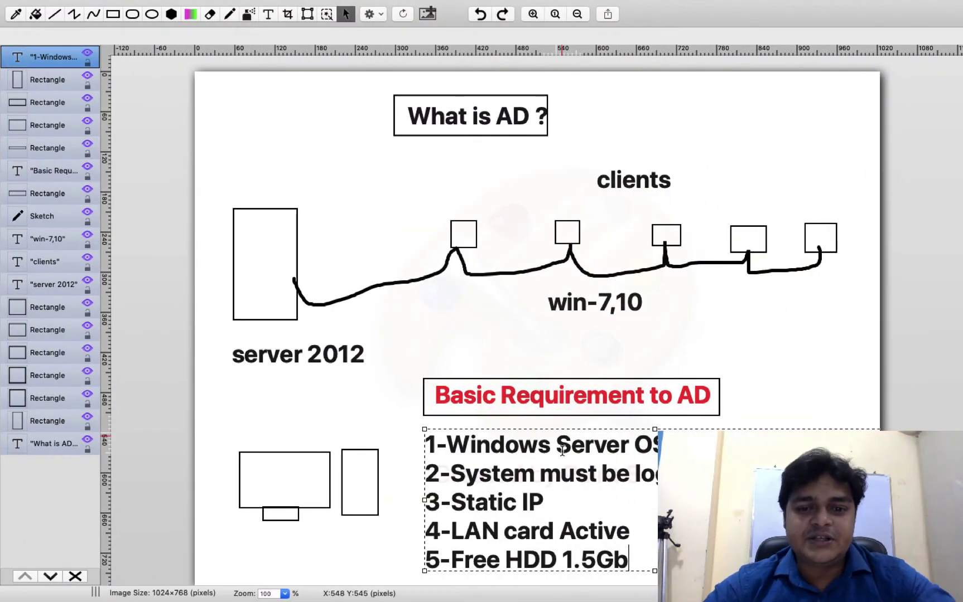
# - Colour the five basic-requirement lines of the 'What is AD?' diagram blue
pyautogui.press('super+a')
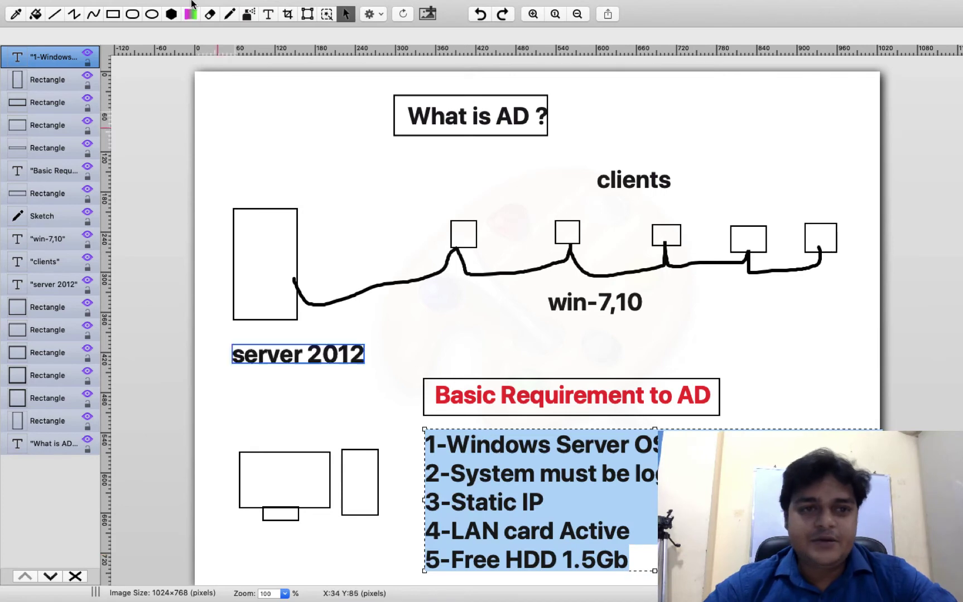
pyautogui.click(194, 62)
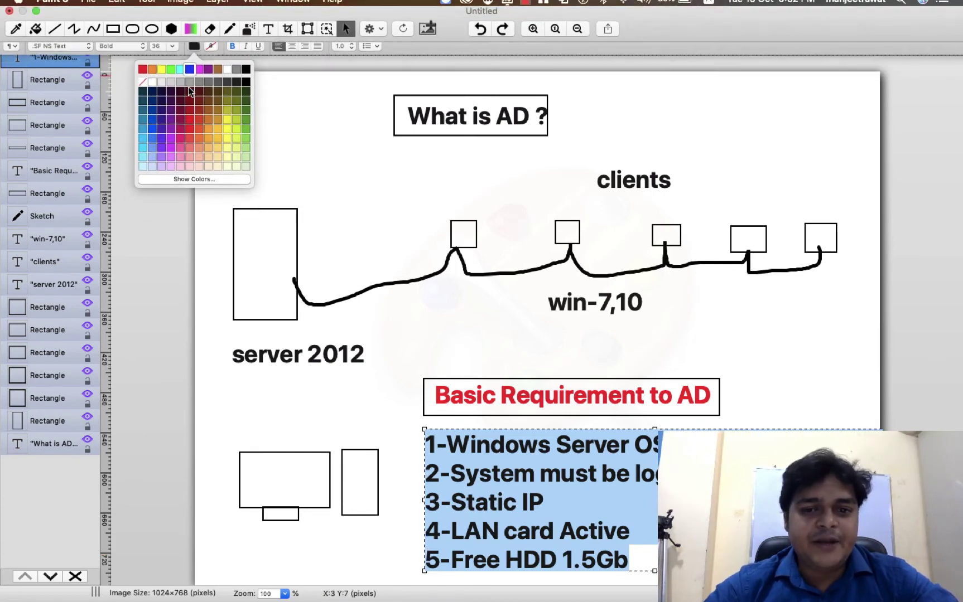
pyautogui.click(191, 57)
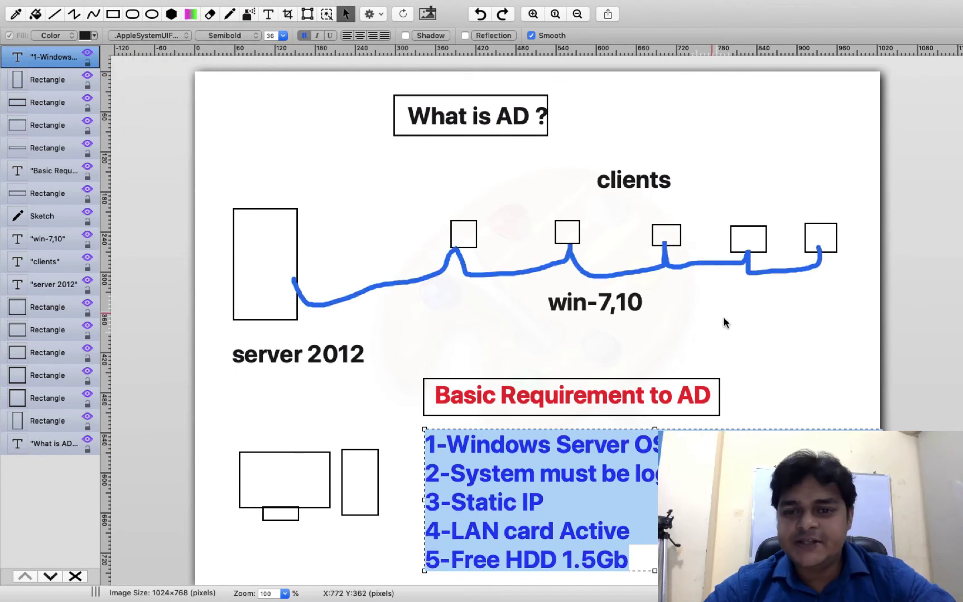
pyautogui.click(715, 330)
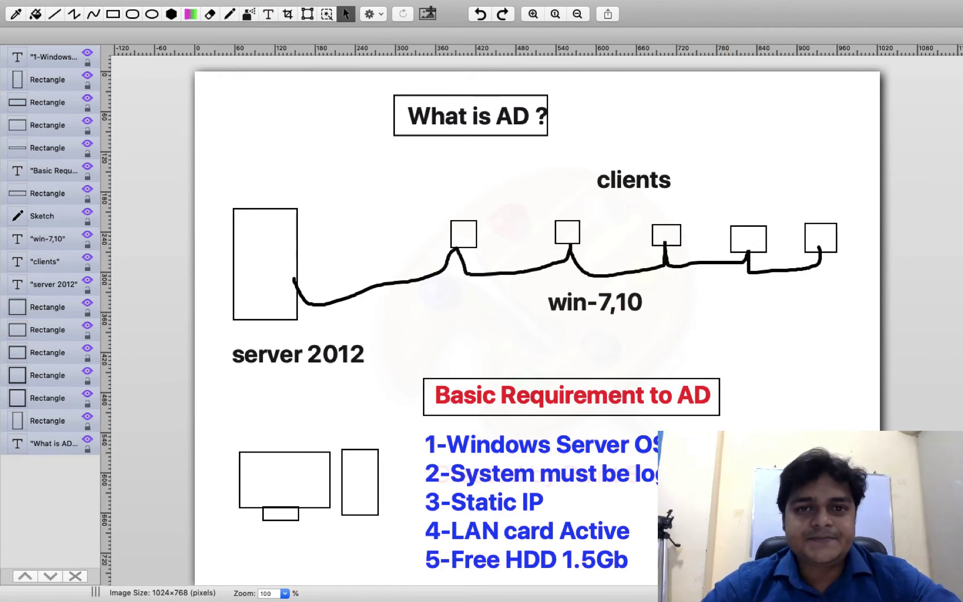
# - Switch back to the server VM to watch the AD DS installation progress page
pyautogui.hotkey('ctrl', 'Left')
pyautogui.hotkey('ctrl', 'Left')
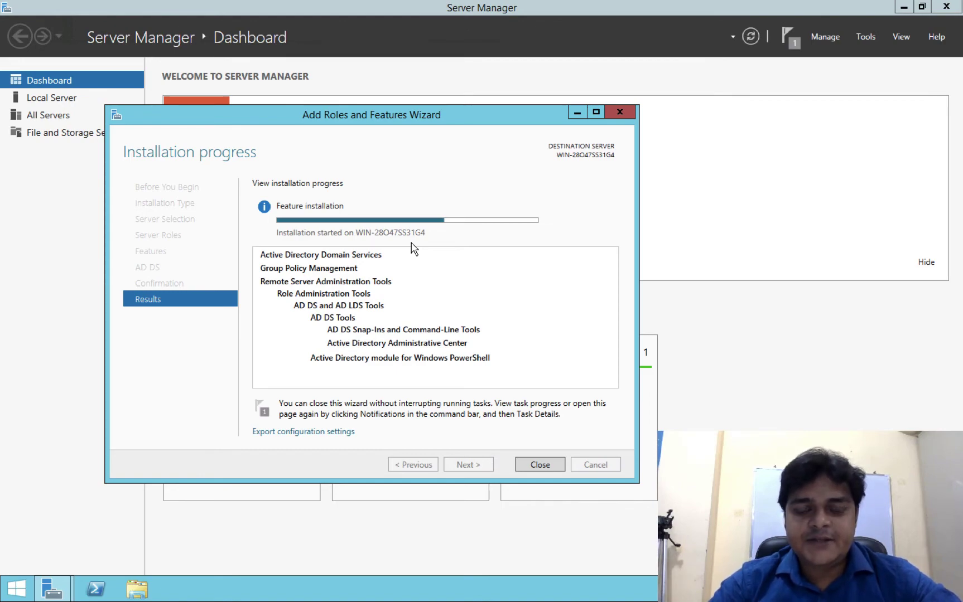
pyautogui.hotkey('ctrl', 'Left')
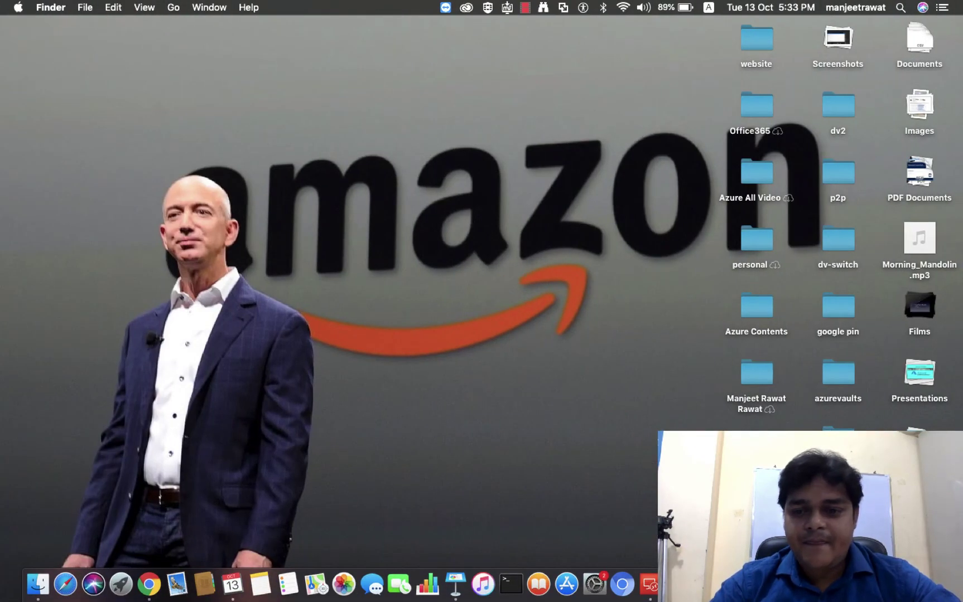
pyautogui.rightClick(843, 584)
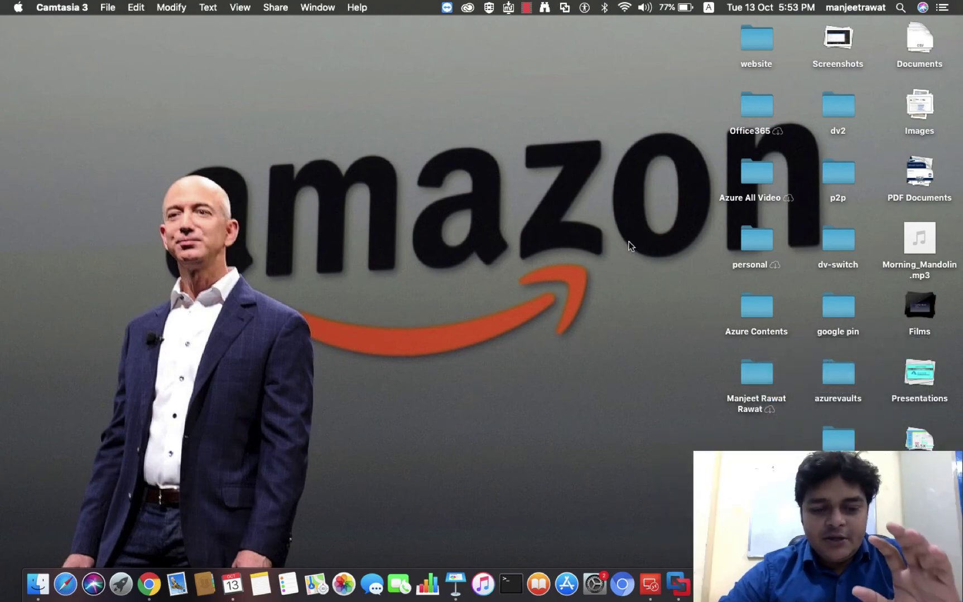
pyautogui.hotkey('ctrl', 'Right')
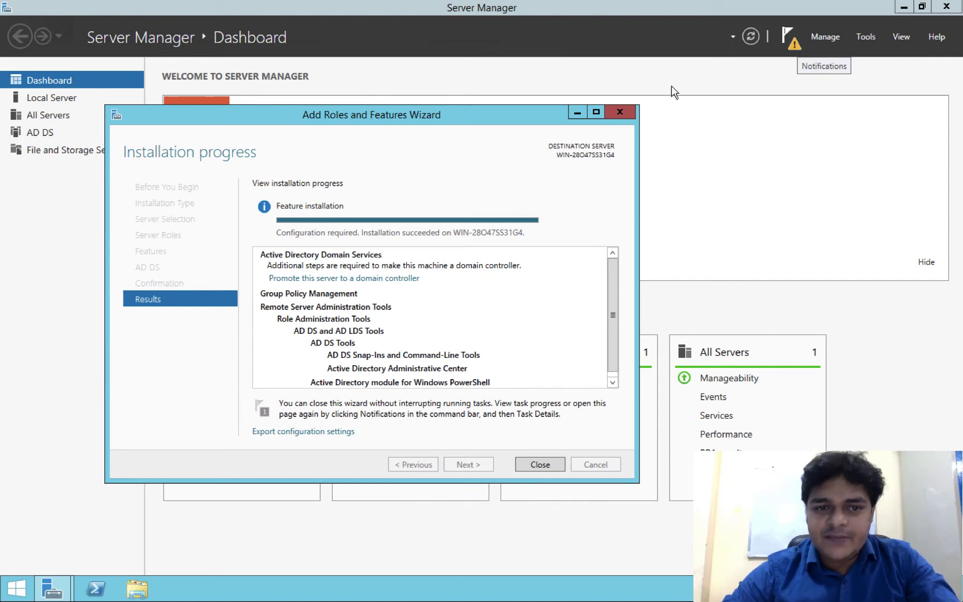
# - Choose 'Promote this server to a domain controller' from the installation results
pyautogui.click(326, 279)
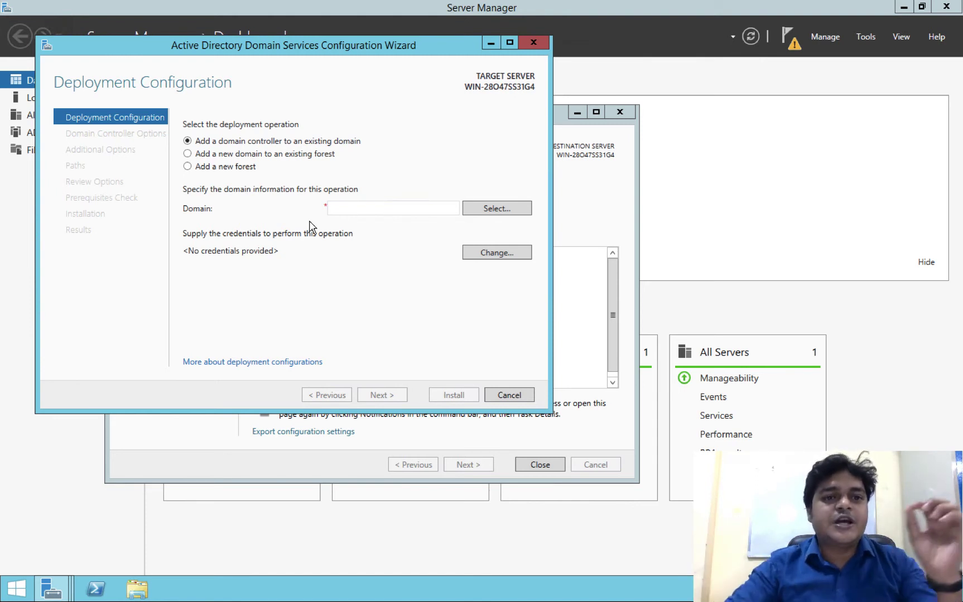
# - Choose 'Add a new forest' with root domain name india.com and continue
pyautogui.click(236, 166)
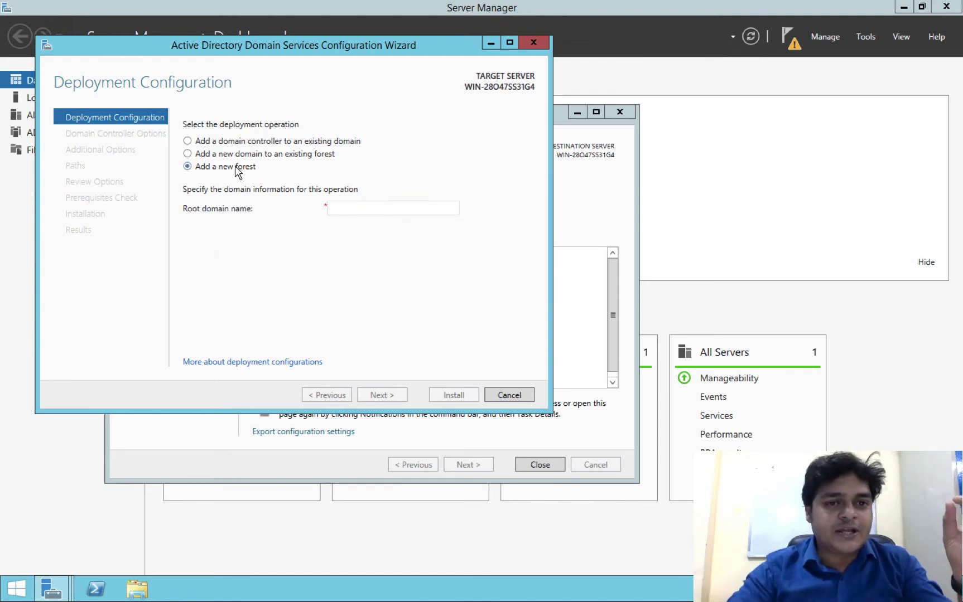
pyautogui.click(280, 141)
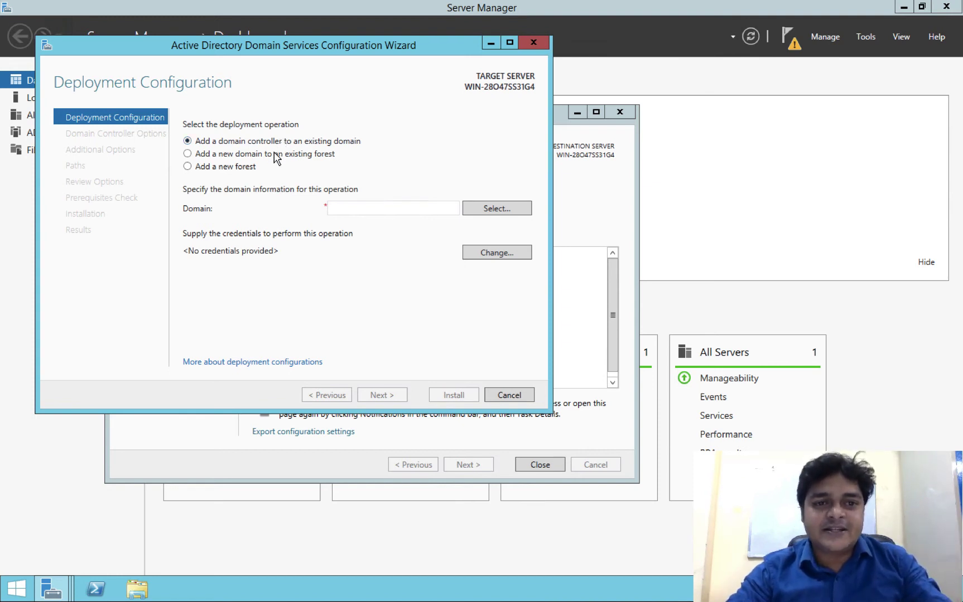
pyautogui.click(274, 154)
pyautogui.click(282, 142)
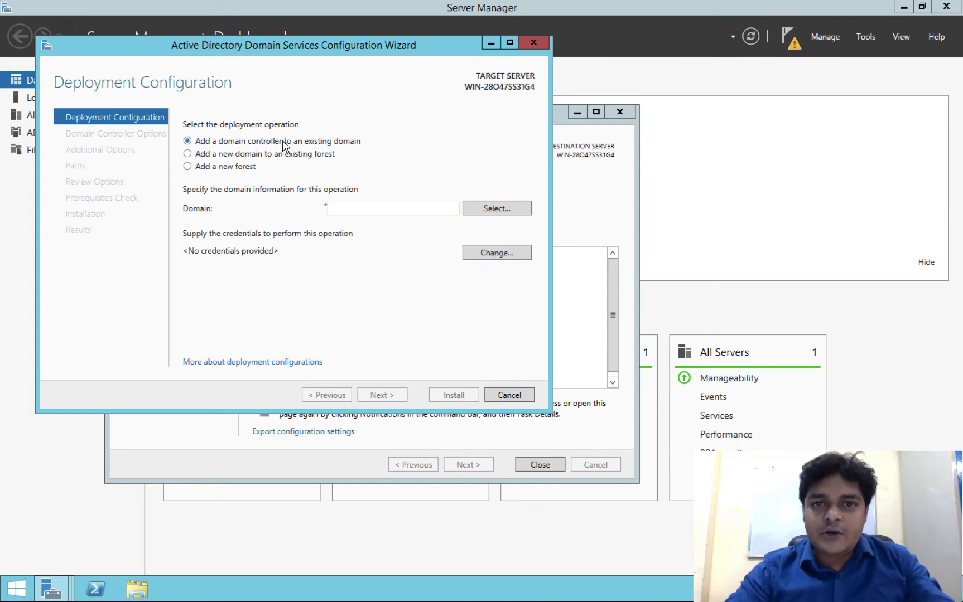
pyautogui.click(223, 165)
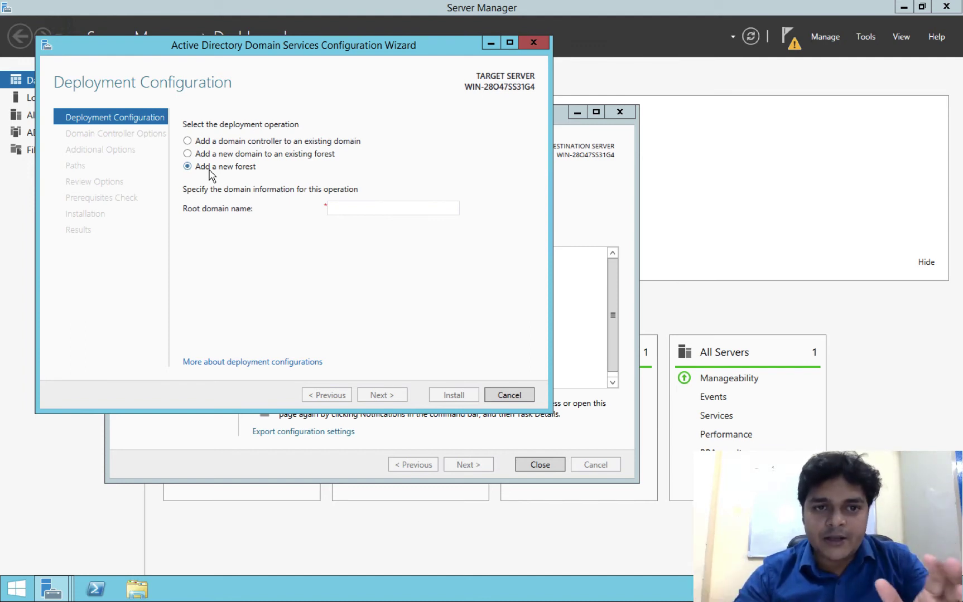
pyautogui.click(352, 211)
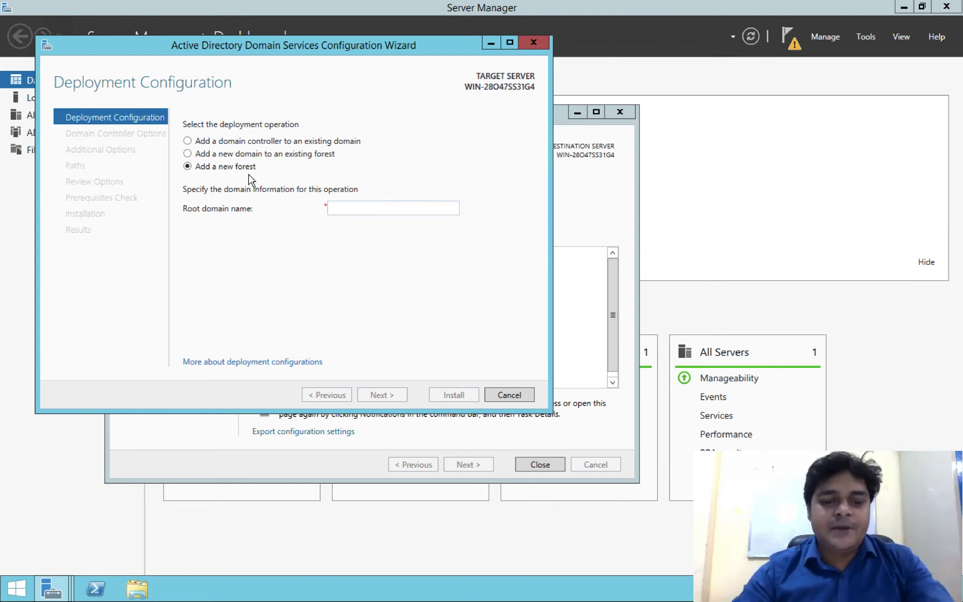
pyautogui.write('india.com')
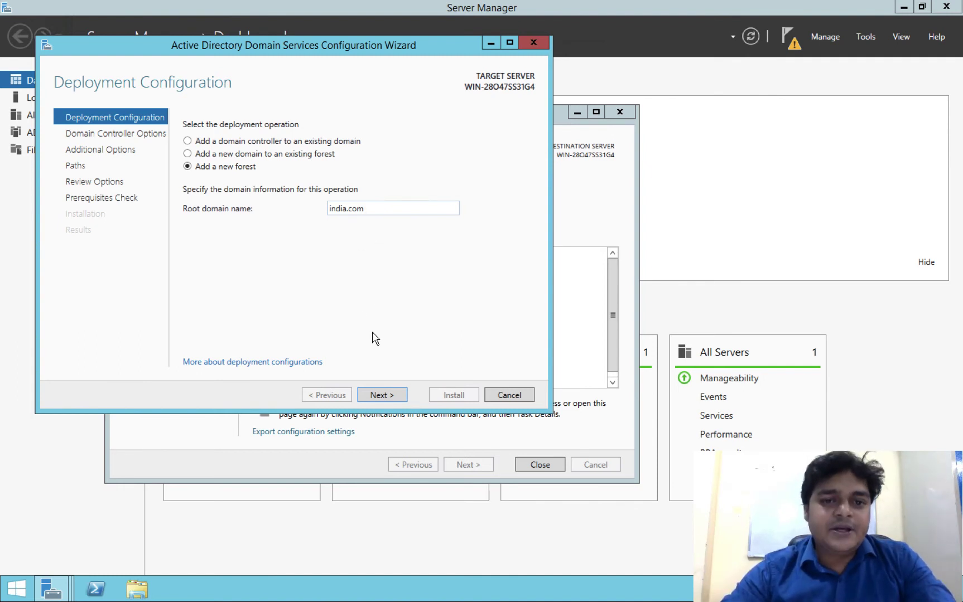
pyautogui.click(387, 395)
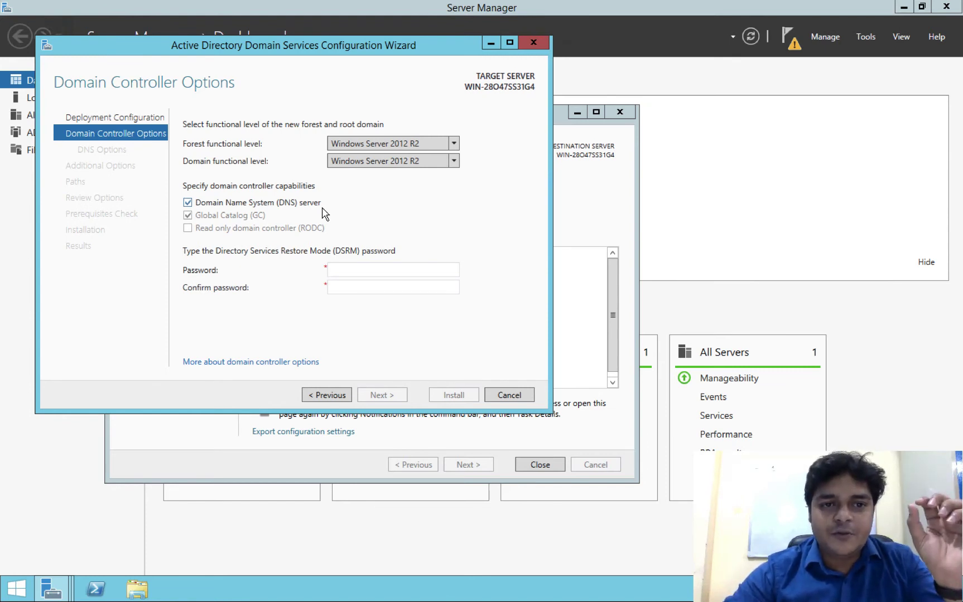
# - Change the forest functional level to Windows Server 2008 R2, leaving the domain level at 2012 R2
pyautogui.click(447, 163)
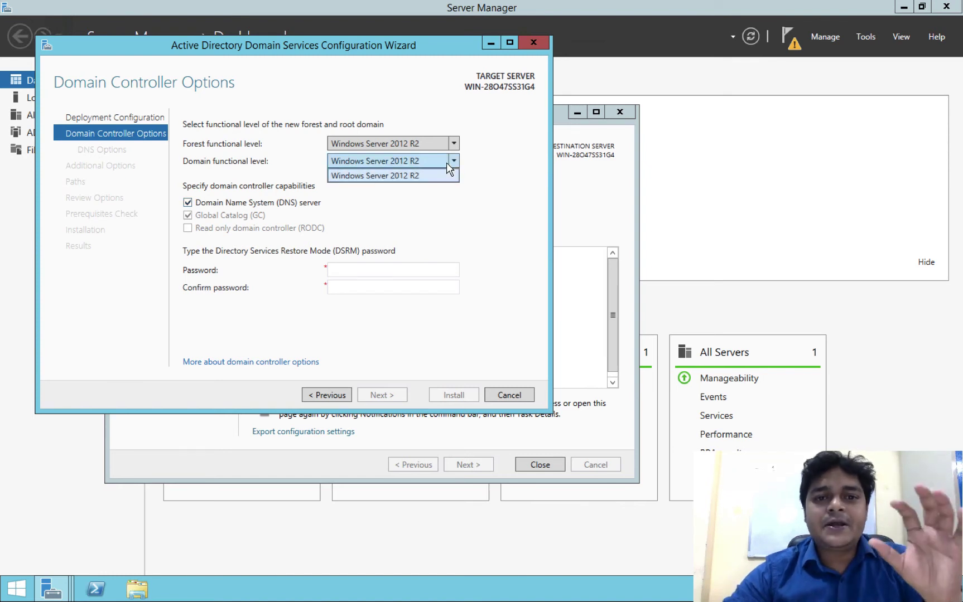
pyautogui.click(454, 146)
pyautogui.click(454, 146)
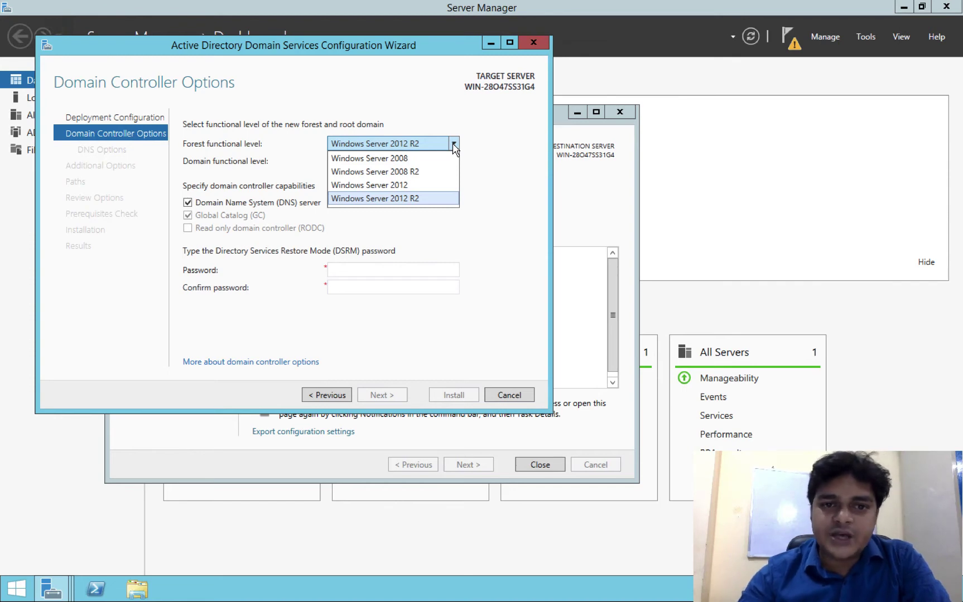
pyautogui.click(489, 162)
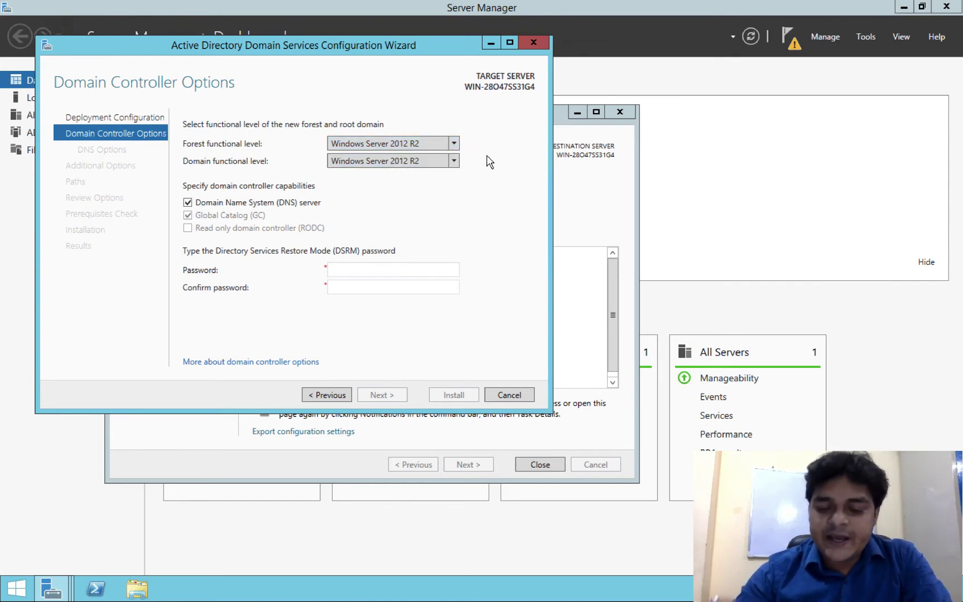
pyautogui.click(452, 145)
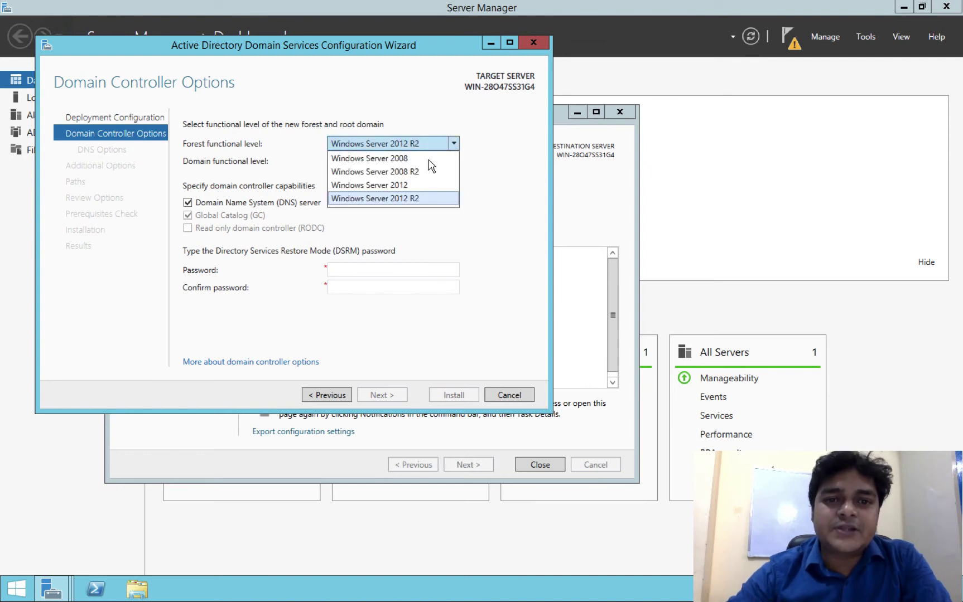
pyautogui.click(414, 172)
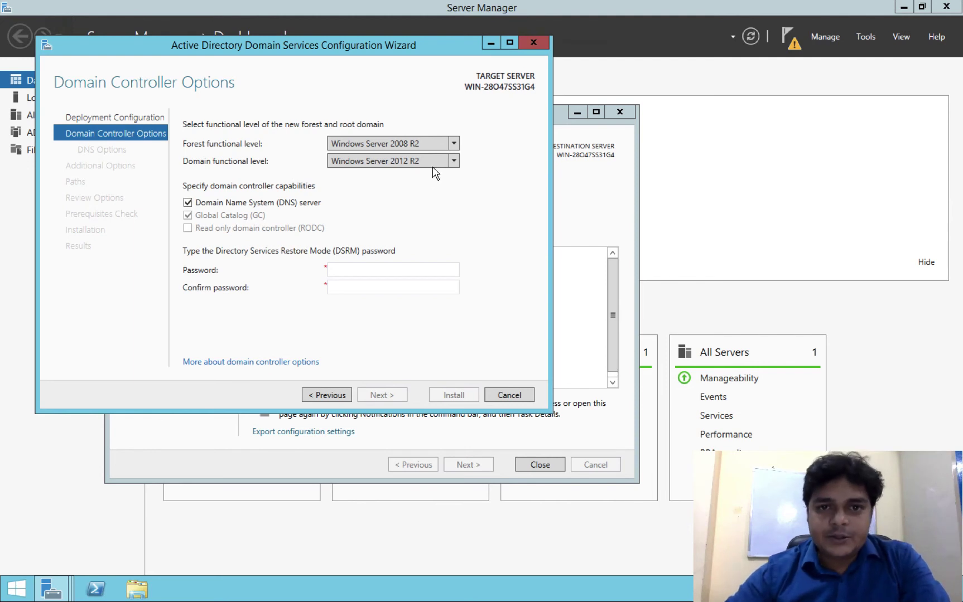
pyautogui.click(453, 145)
# - Set the forest level back to Windows Server 2012 R2 and toggle DNS server off and on
pyautogui.click(418, 202)
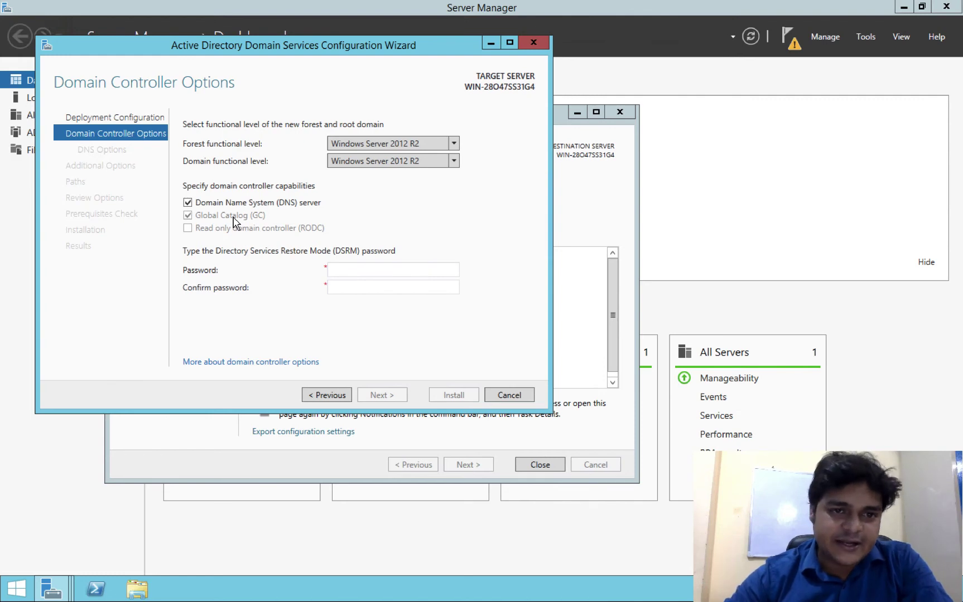
pyautogui.click(245, 208)
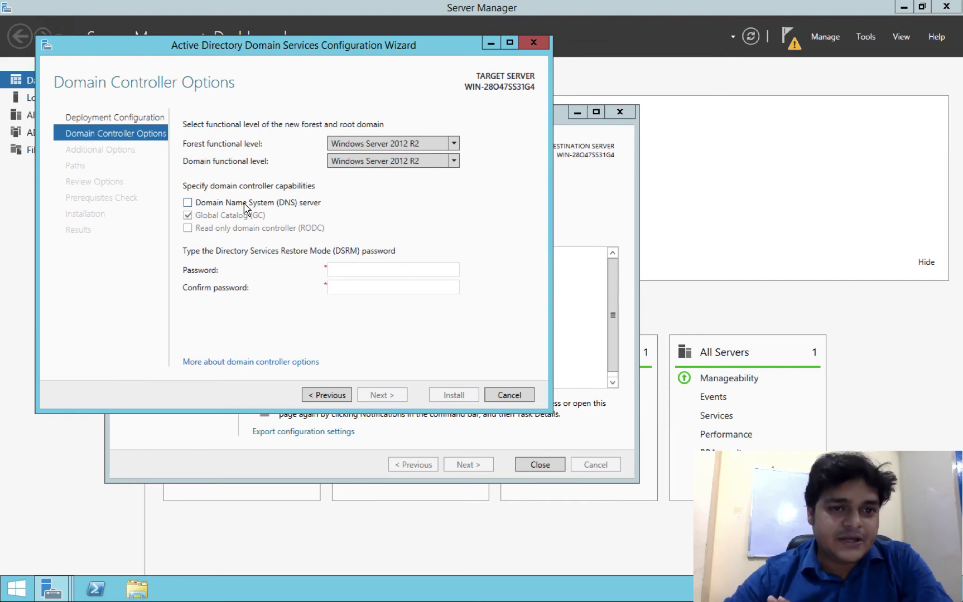
pyautogui.click(198, 202)
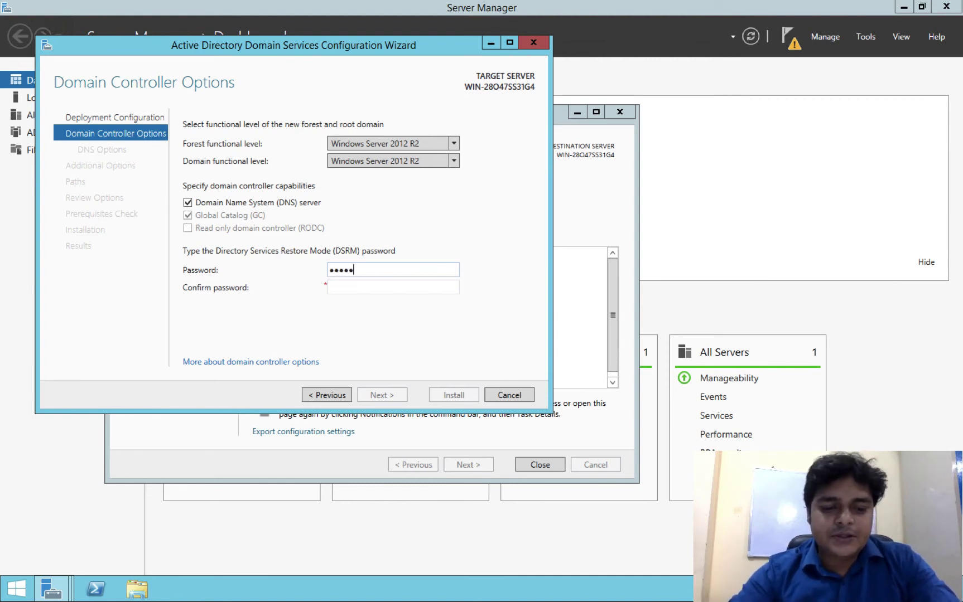
# - Enter the Directory Services Restore Mode password and type it again in the confirmation field
pyautogui.press('Tab')
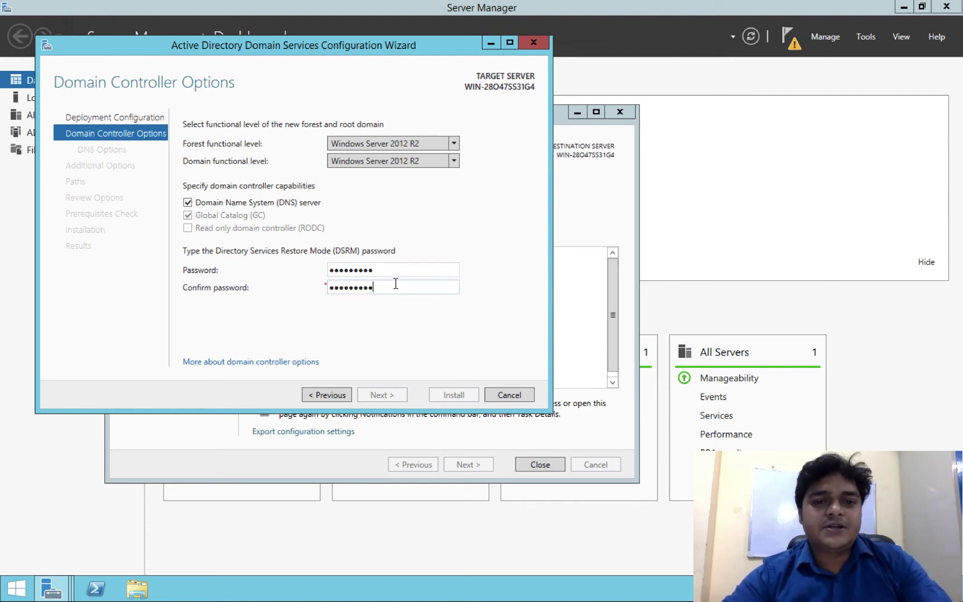
pyautogui.moveTo(395, 284); pyautogui.dragTo(219, 284)
pyautogui.write('Pa')
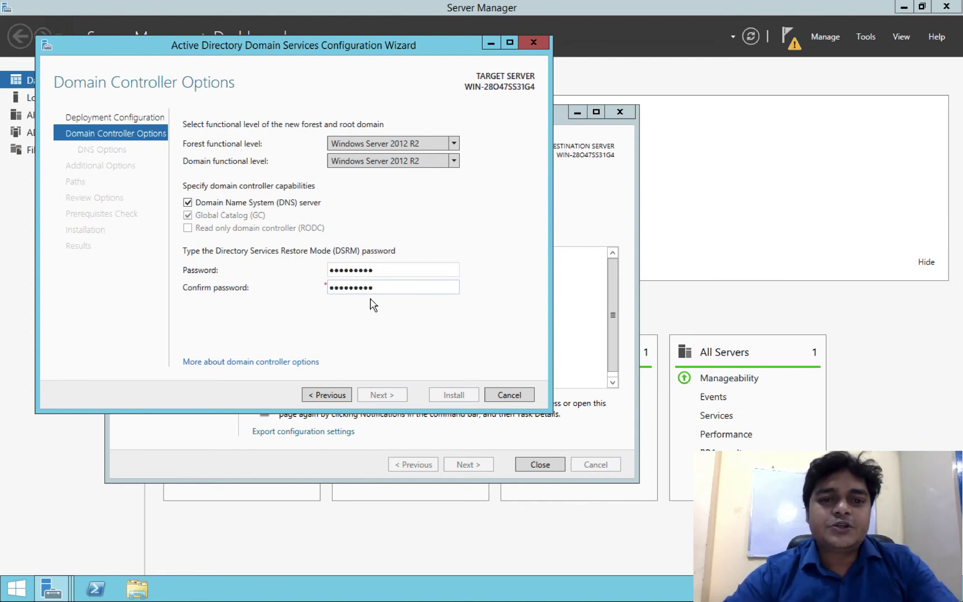
pyautogui.moveTo(371, 270); pyautogui.dragTo(216, 272)
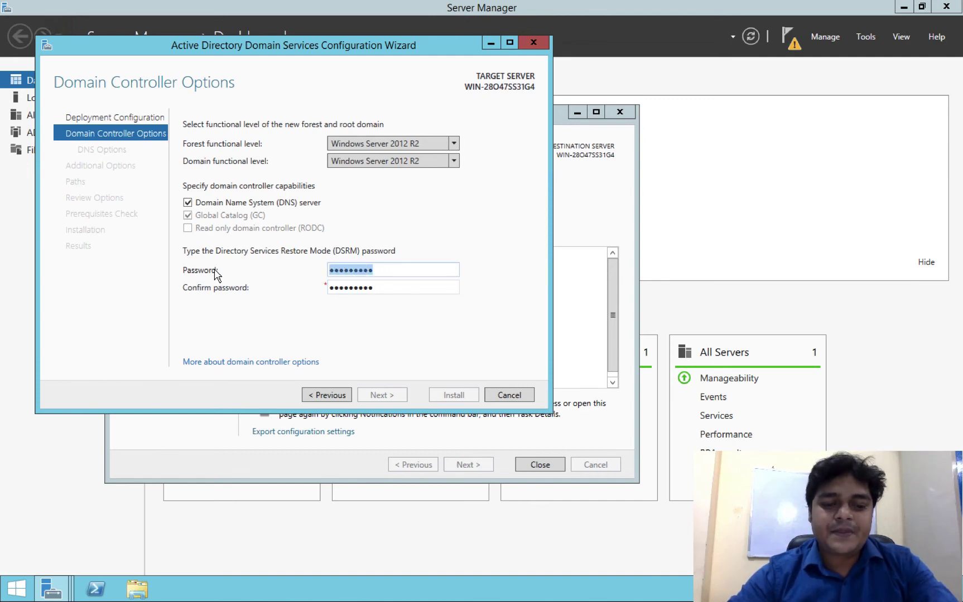
pyautogui.write('P')
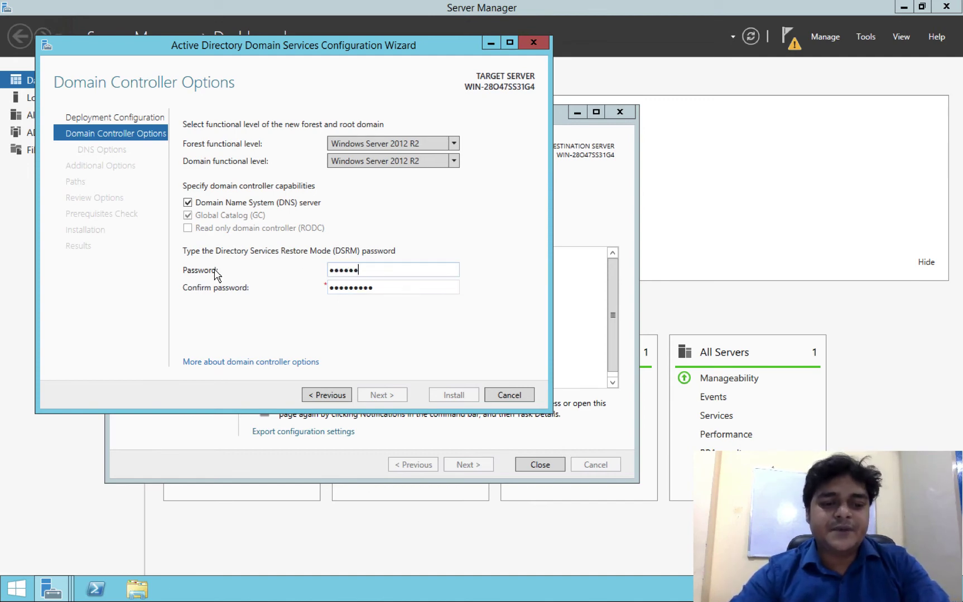
pyautogui.write('@ssw0rd1')
pyautogui.press('Tab')
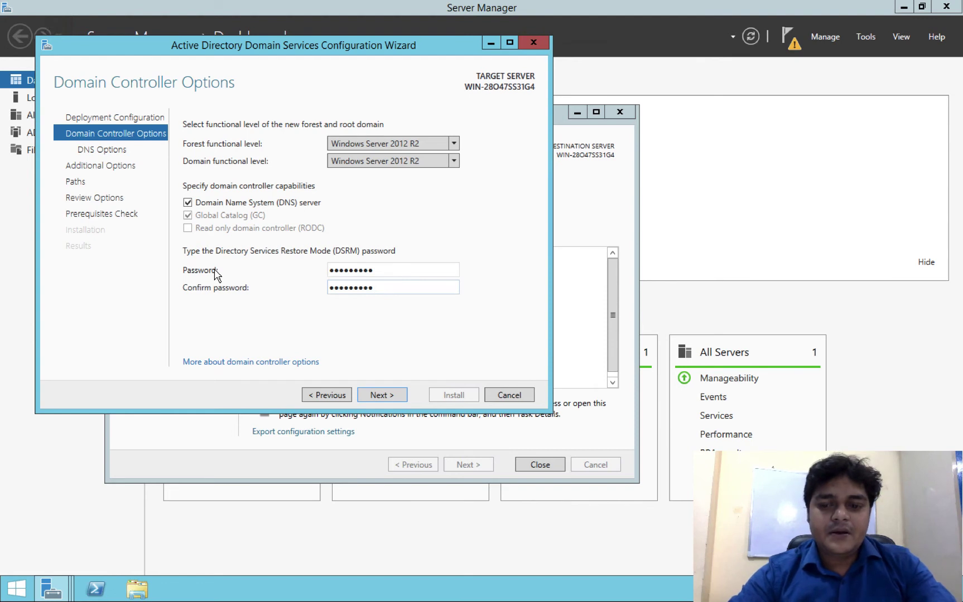
pyautogui.press('BackSpace')
pyautogui.press('BackSpace')
pyautogui.press('BackSpace')
pyautogui.press('BackSpace')
pyautogui.press('BackSpace')
pyautogui.press('BackSpace')
pyautogui.press('BackSpace')
pyautogui.press('BackSpace')
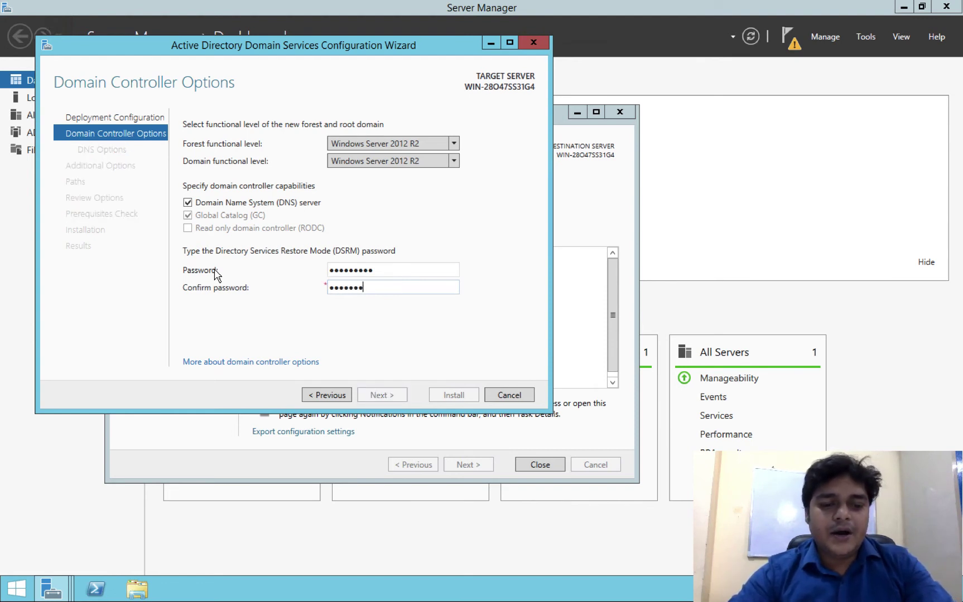
pyautogui.write('@ssw0rd1')
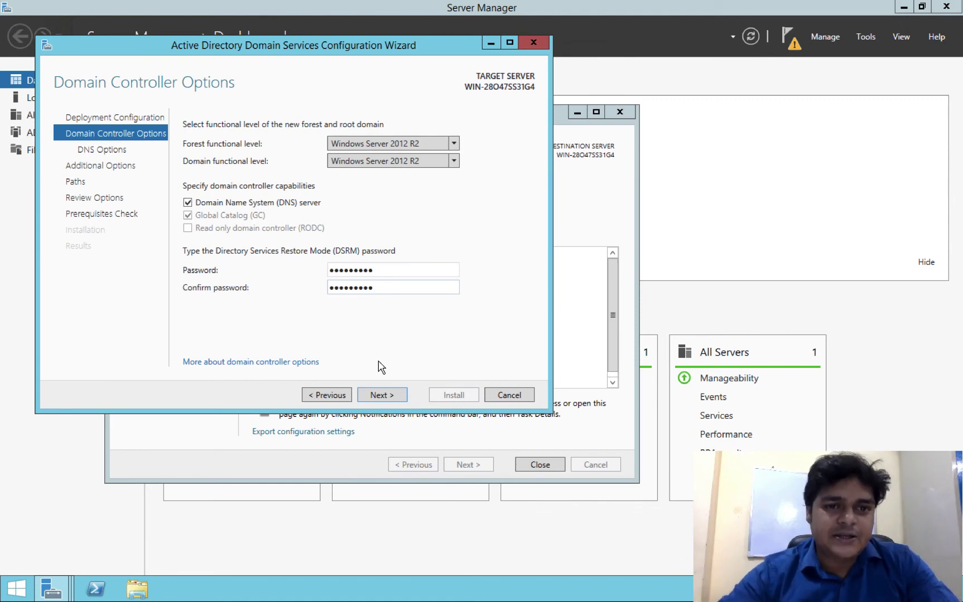
# - Accept the DNS options, the NetBIOS name INDIA and the default database and log folder paths
pyautogui.click(384, 395)
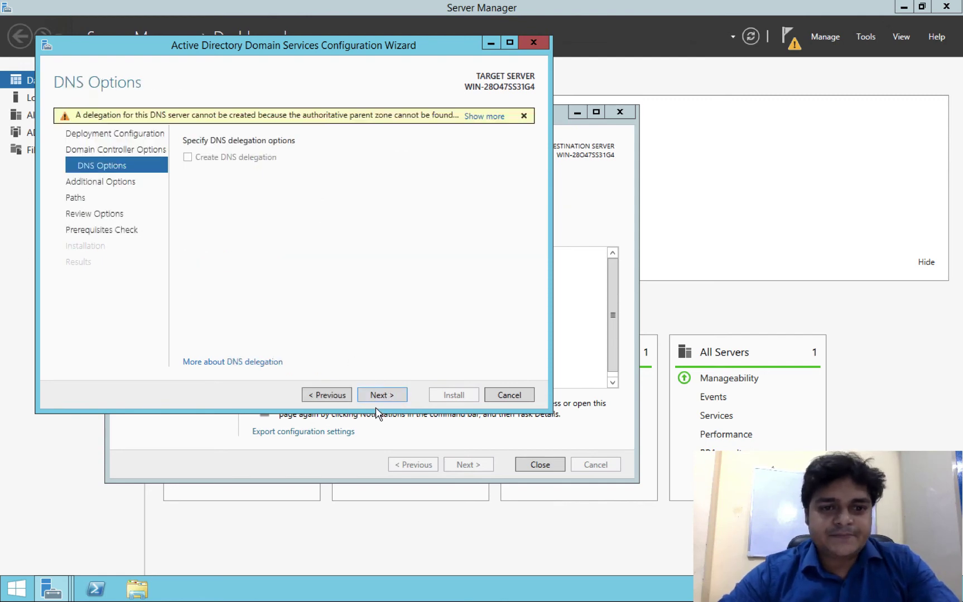
pyautogui.click(382, 399)
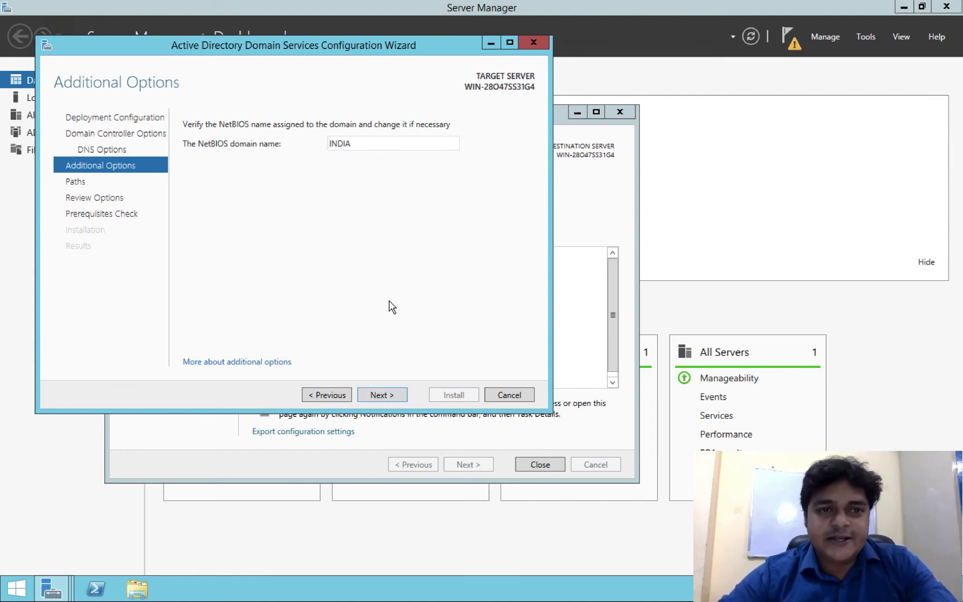
pyautogui.click(395, 397)
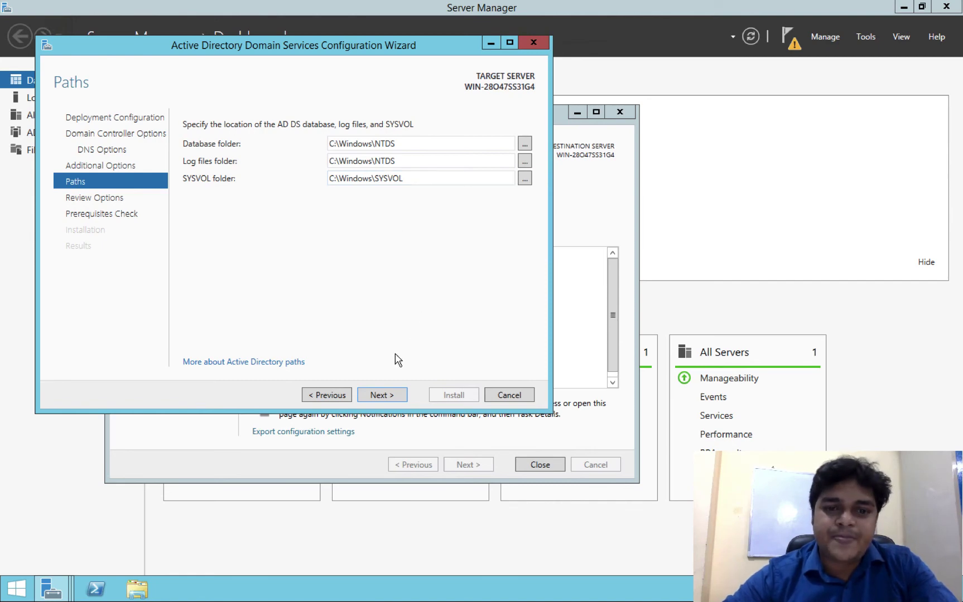
pyautogui.click(392, 397)
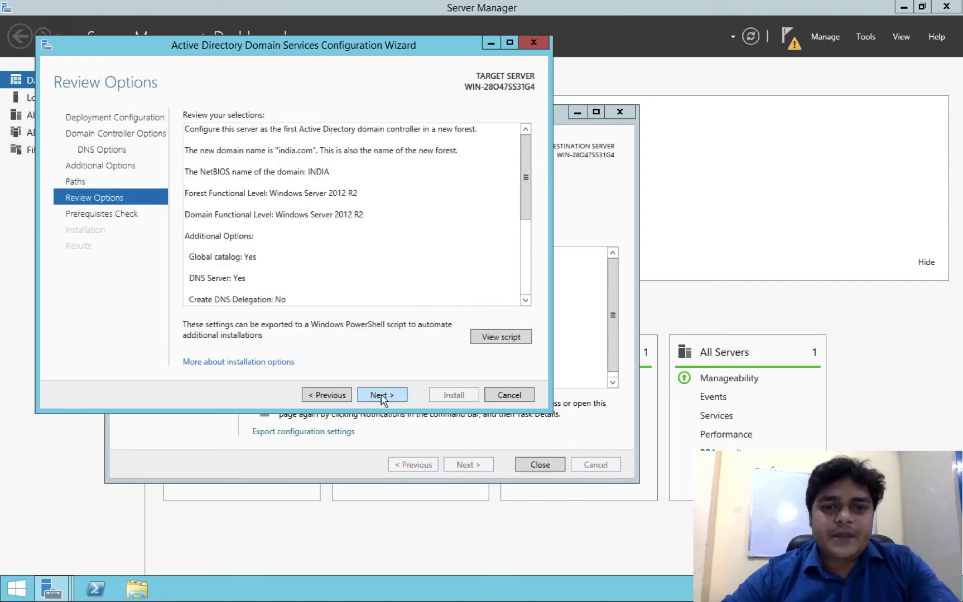
# - Move from Review Options to the prerequisites check, then start the AD DS installation
pyautogui.click(382, 396)
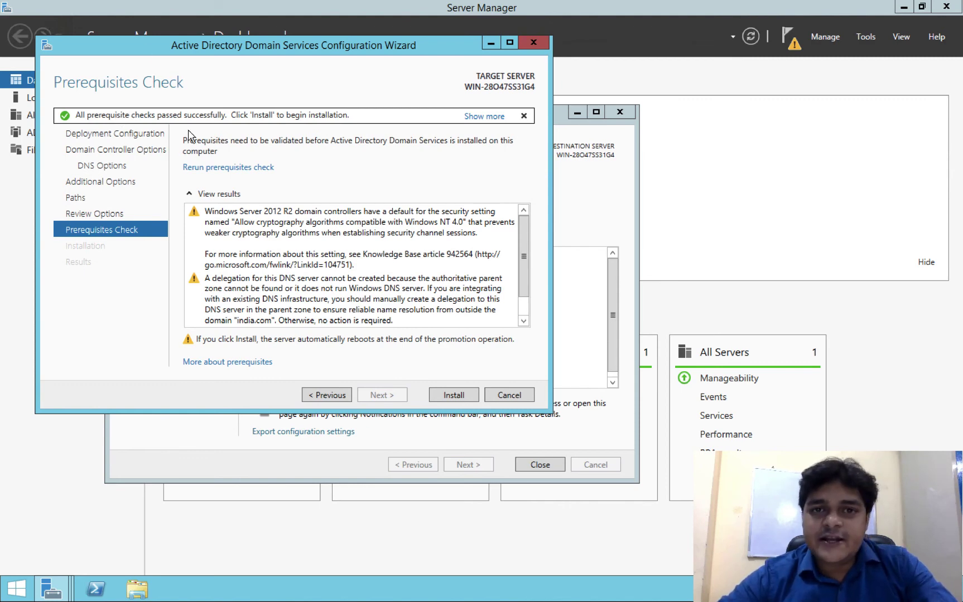
pyautogui.click(454, 396)
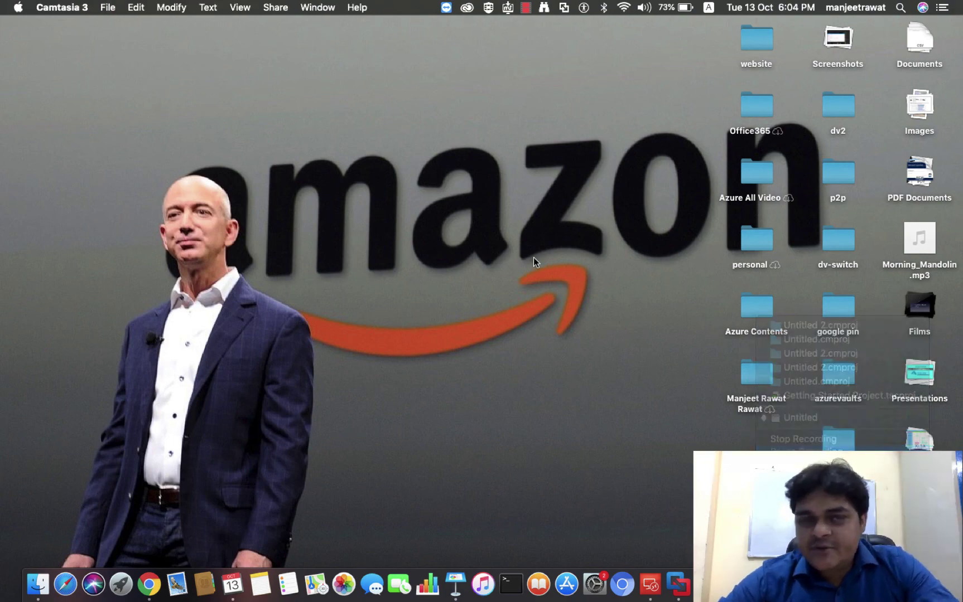
# - Switch to the Remote Desktop session and take it out of full screen, then back in
pyautogui.hotkey('ctrl', 'Right')
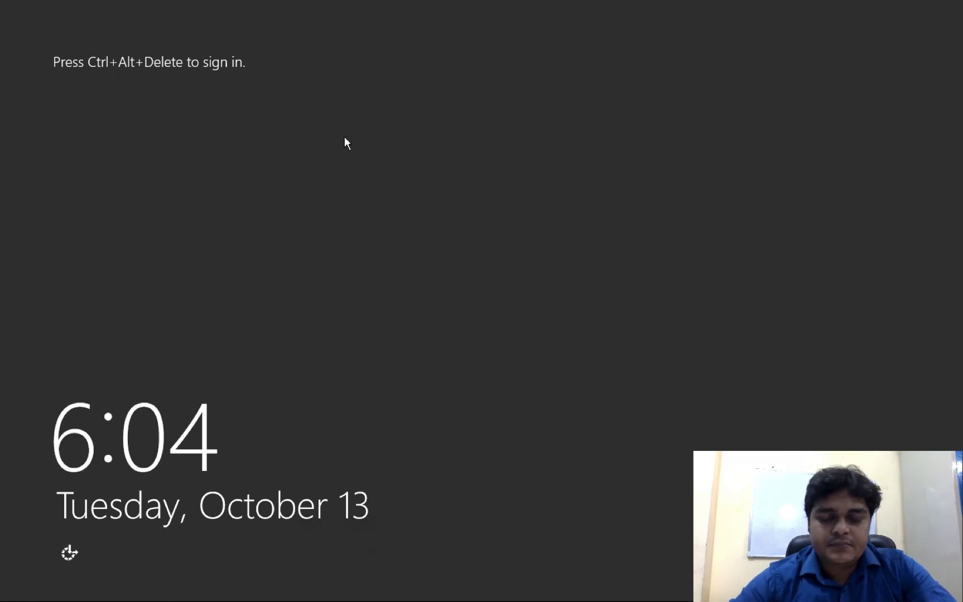
pyautogui.moveTo(421, 2)
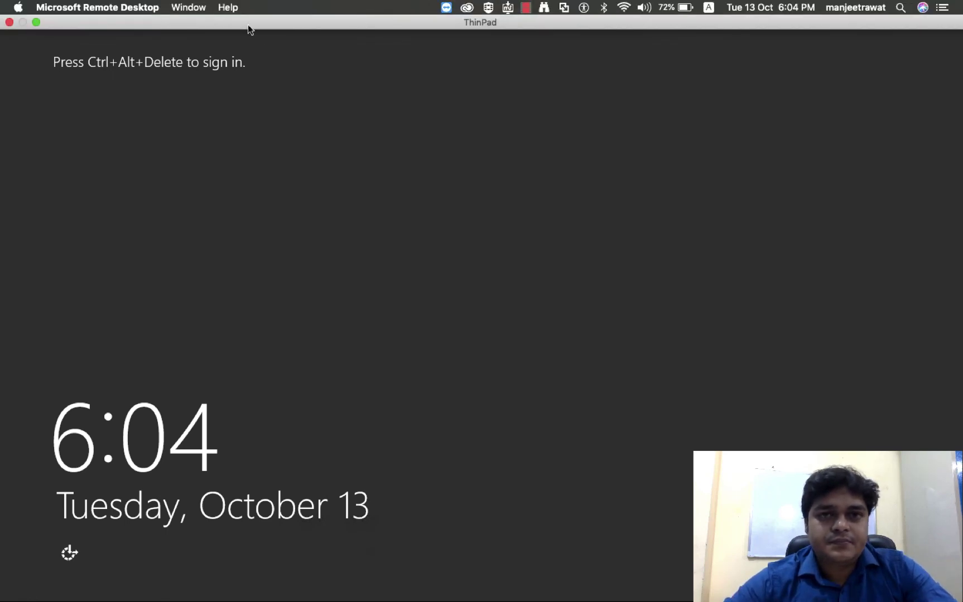
pyautogui.click(37, 22)
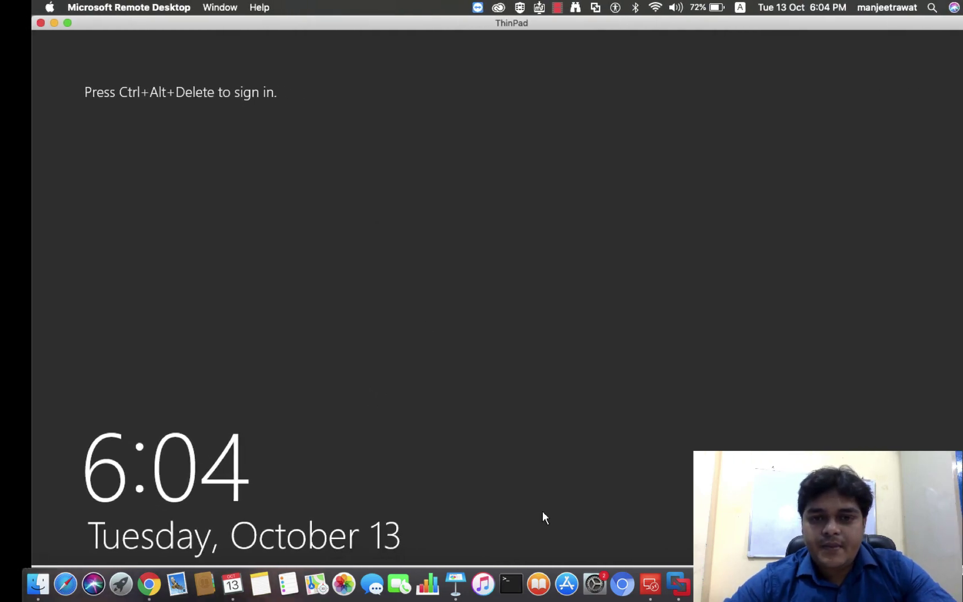
pyautogui.click(37, 23)
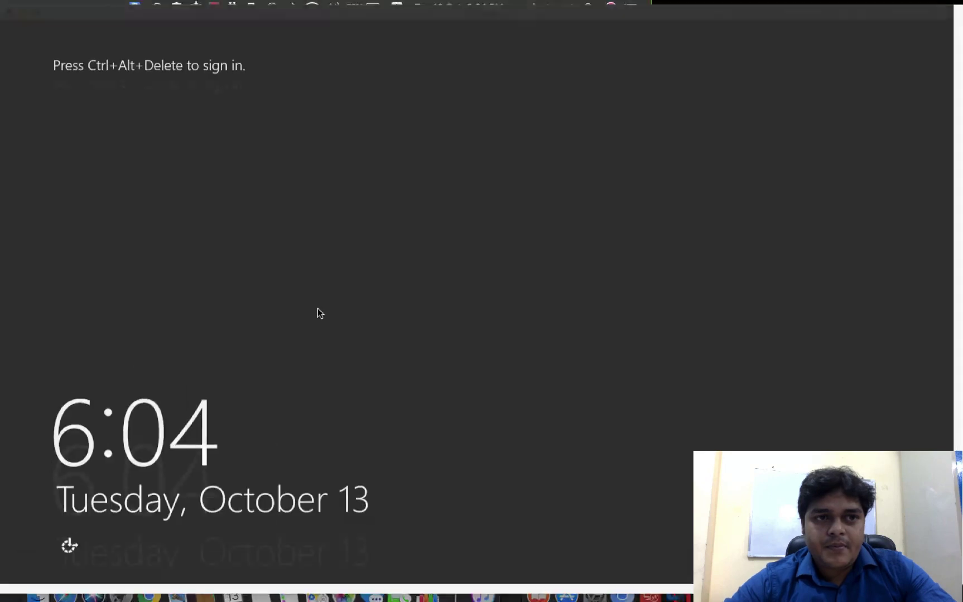
# - Return to the Mac desktop and bring the VMware server sign-in screen forward
pyautogui.hotkey('ctrl', 'Left')
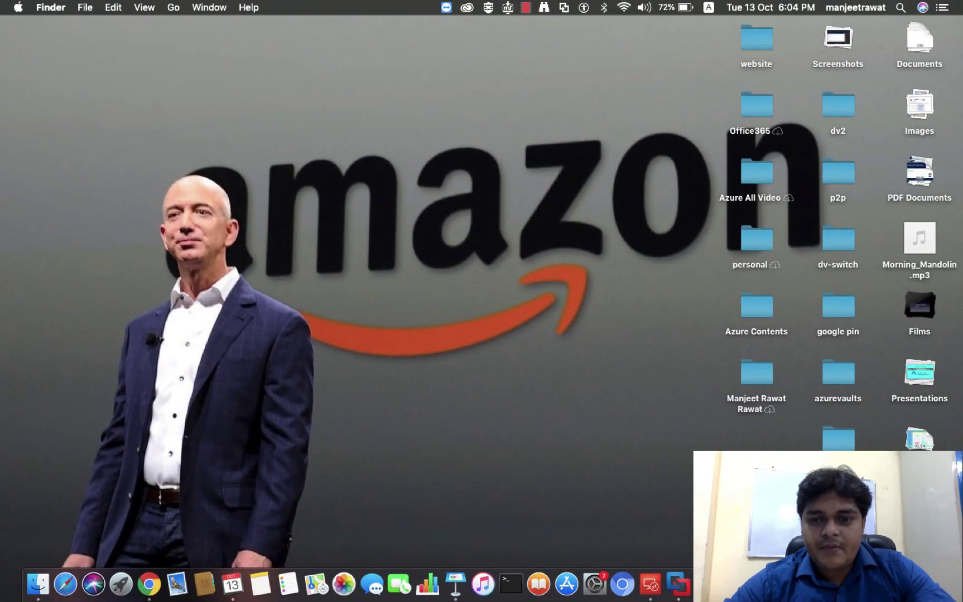
pyautogui.rightClick(842, 584)
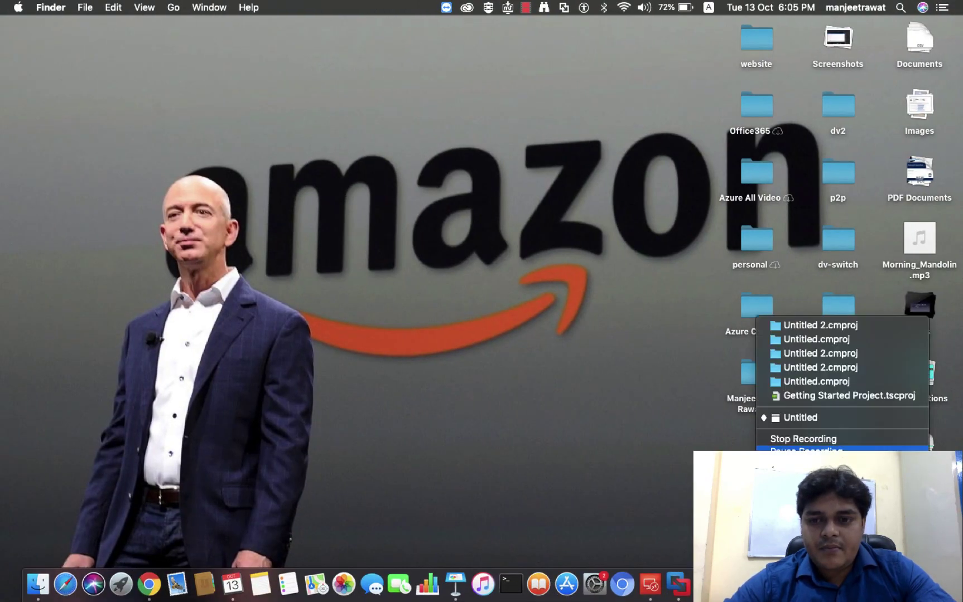
pyautogui.click(802, 449)
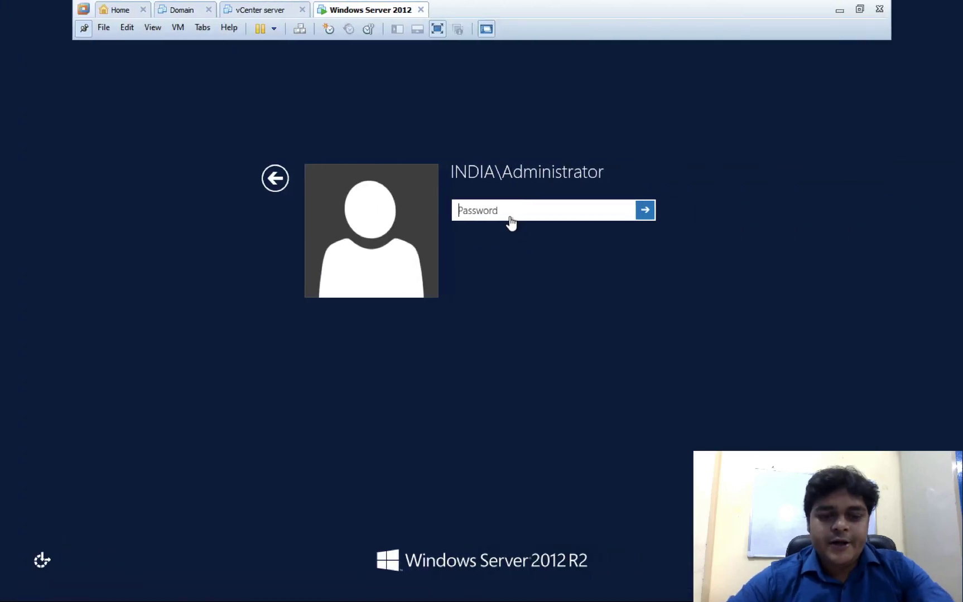
# - Sign in as the INDIA domain Administrator and launch dsa.msc from the Run box
pyautogui.write('•••••••')
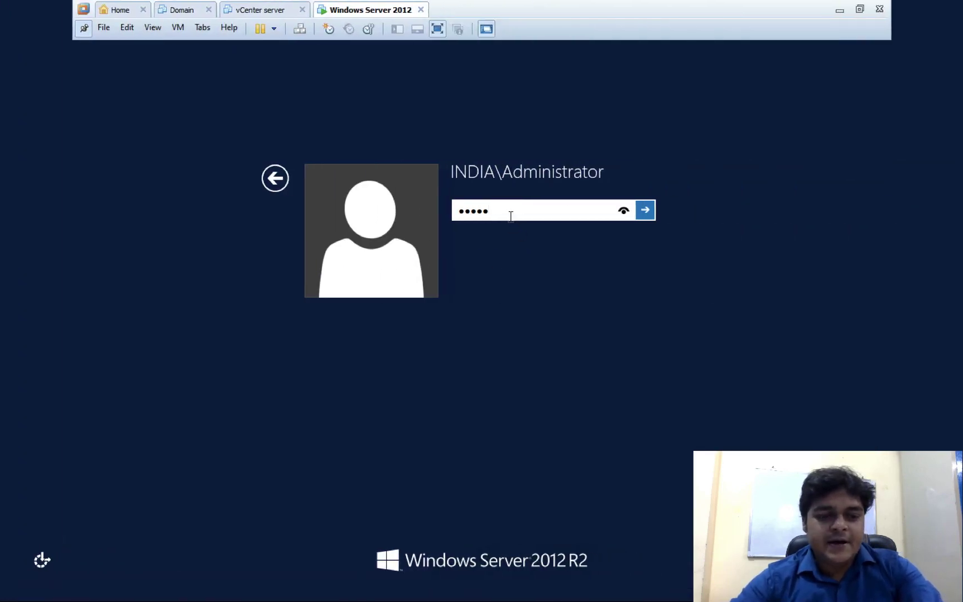
pyautogui.write('•')
pyautogui.press('Return')
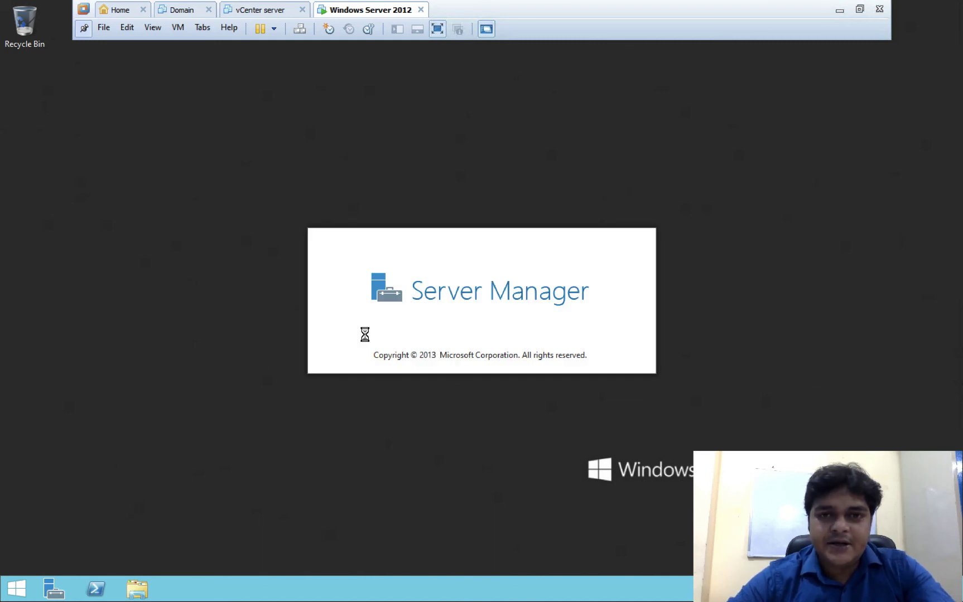
pyautogui.press('super+r')
pyautogui.write('d')
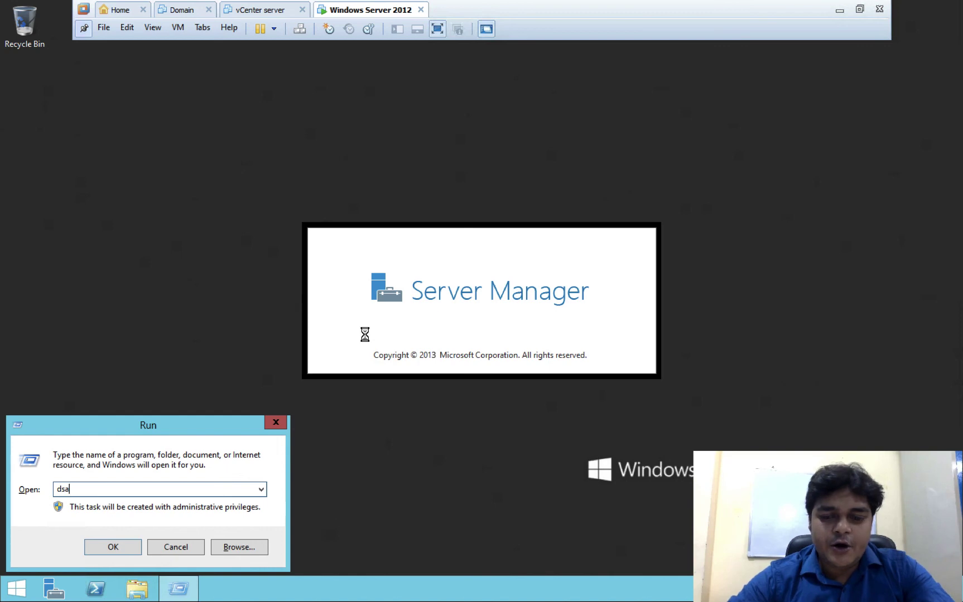
pyautogui.press('Return')
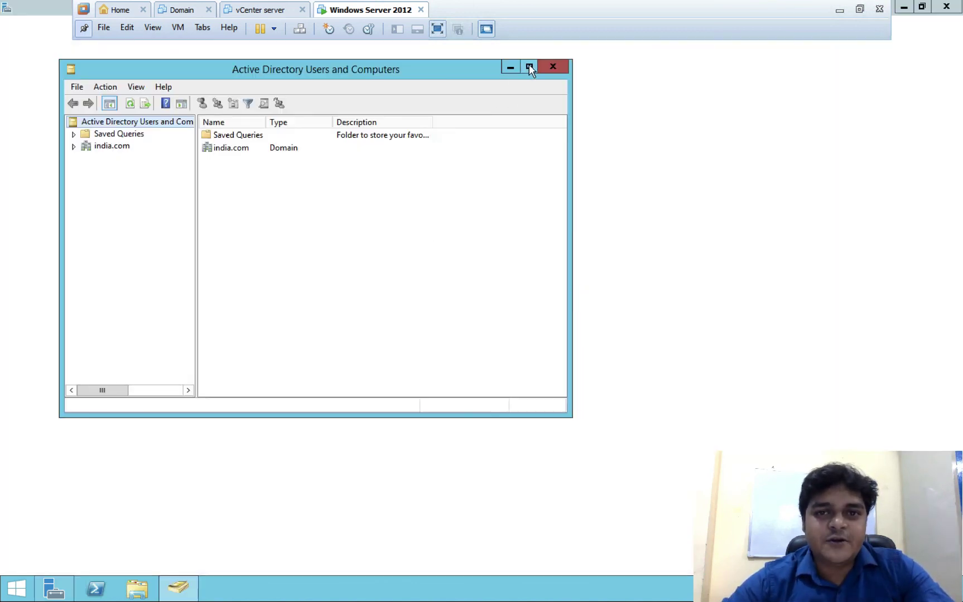
# - Maximize ADUC, expand india.com and inspect the Users, Computers and Builtin containers
pyautogui.click(529, 67)
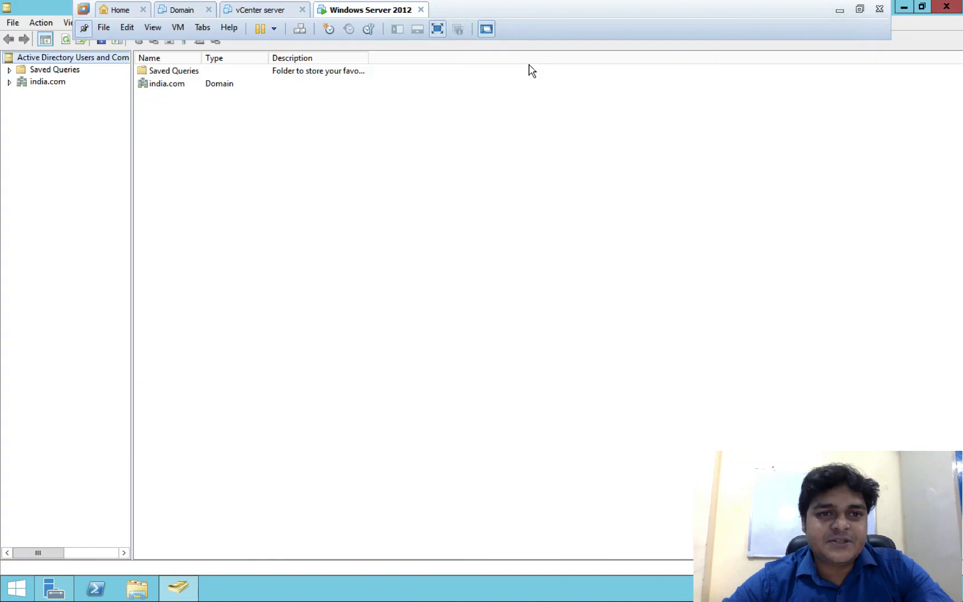
pyautogui.click(9, 82)
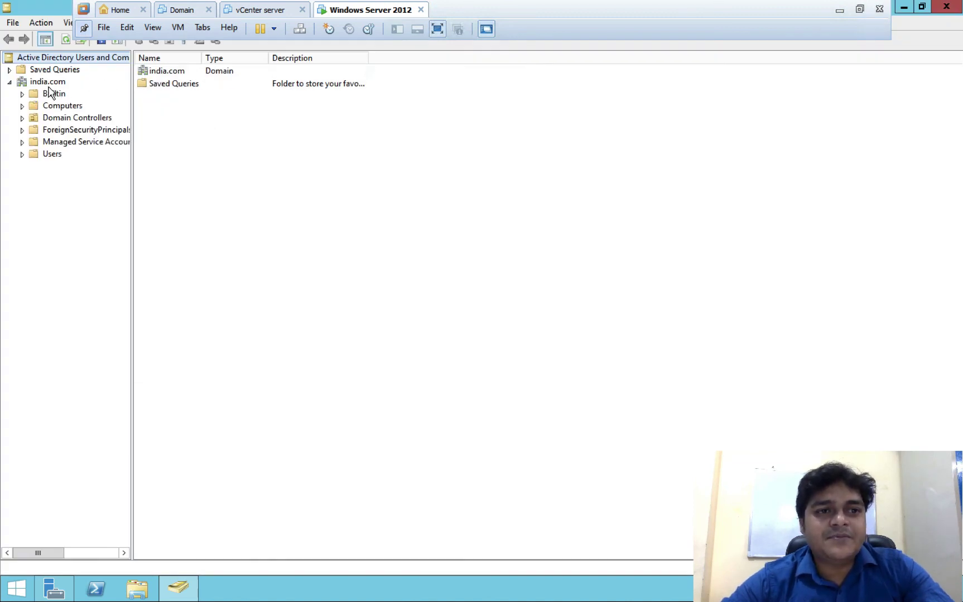
pyautogui.click(49, 155)
pyautogui.click(62, 106)
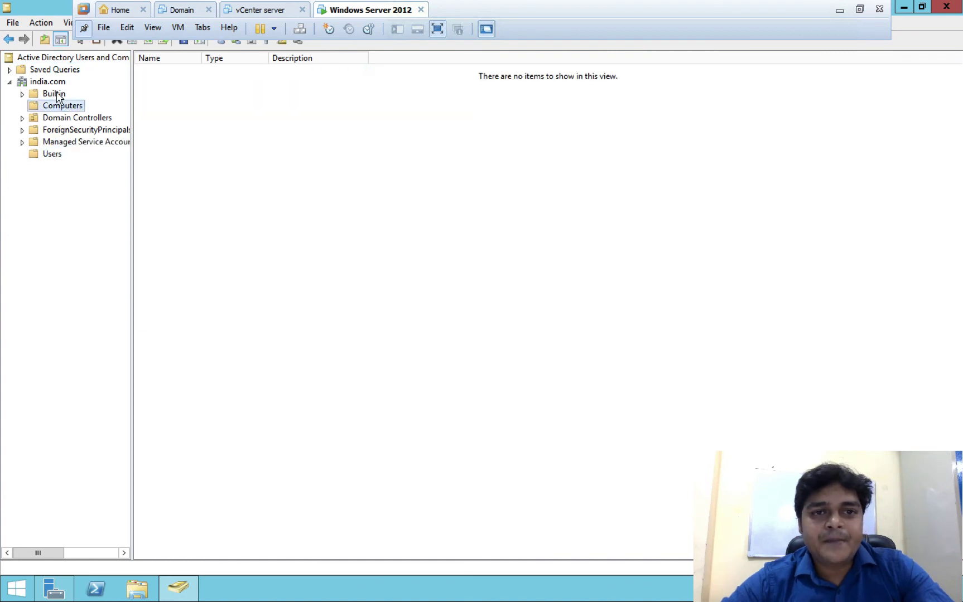
pyautogui.click(58, 94)
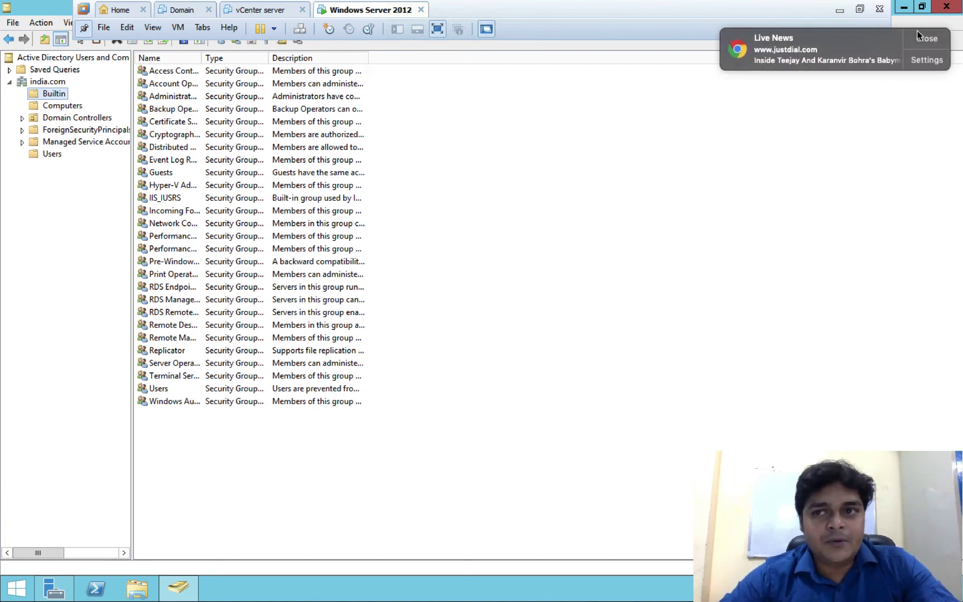
# - Dismiss the news notification and switch back to the Mac desktop
pyautogui.click(928, 39)
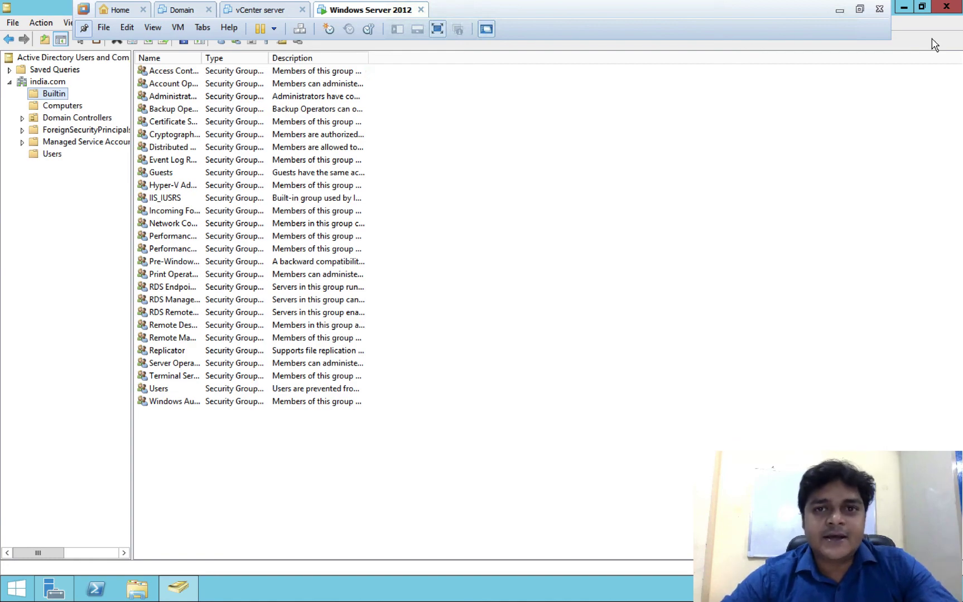
pyautogui.hotkey('ctrl', 'Left')
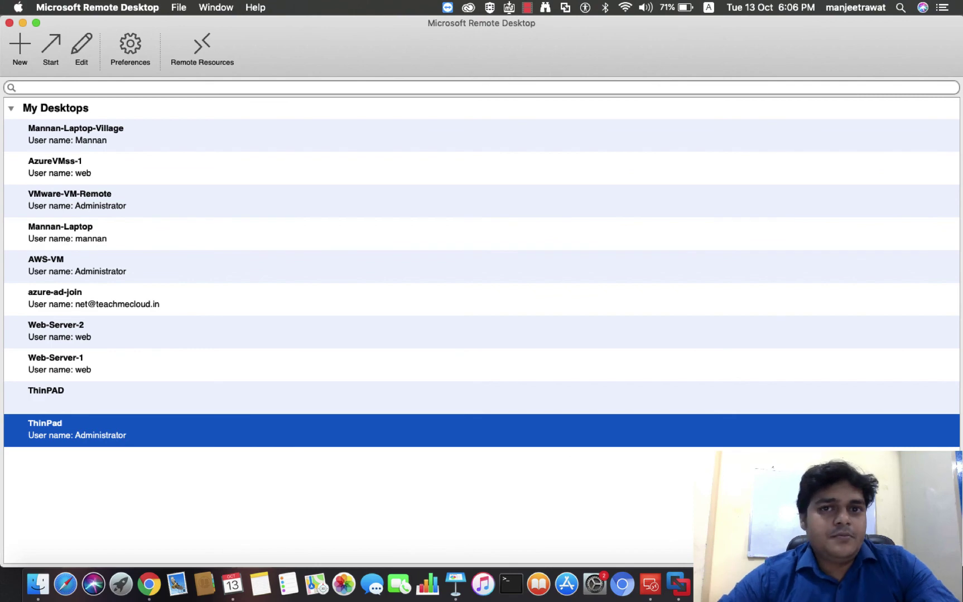
pyautogui.rightClick(843, 584)
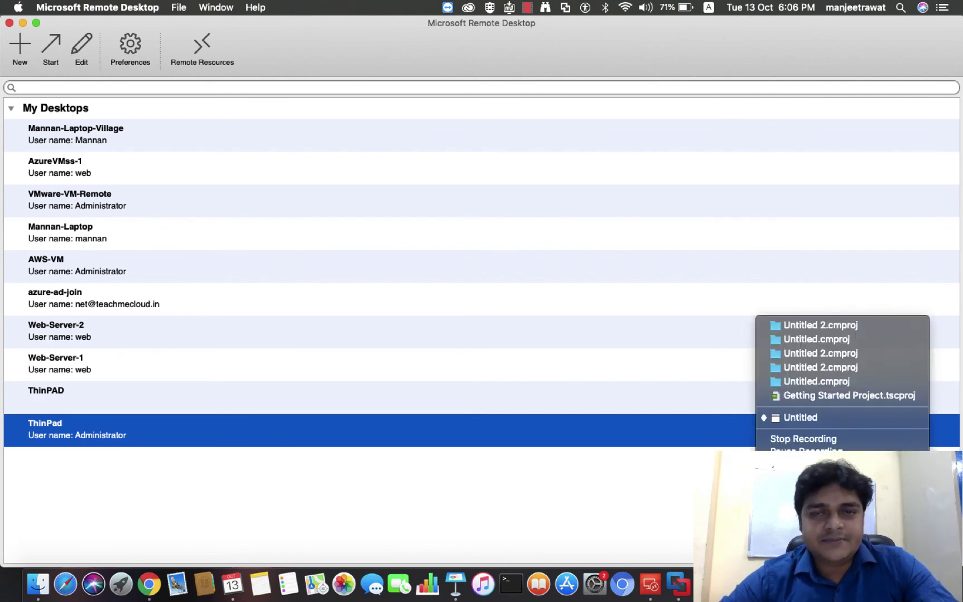